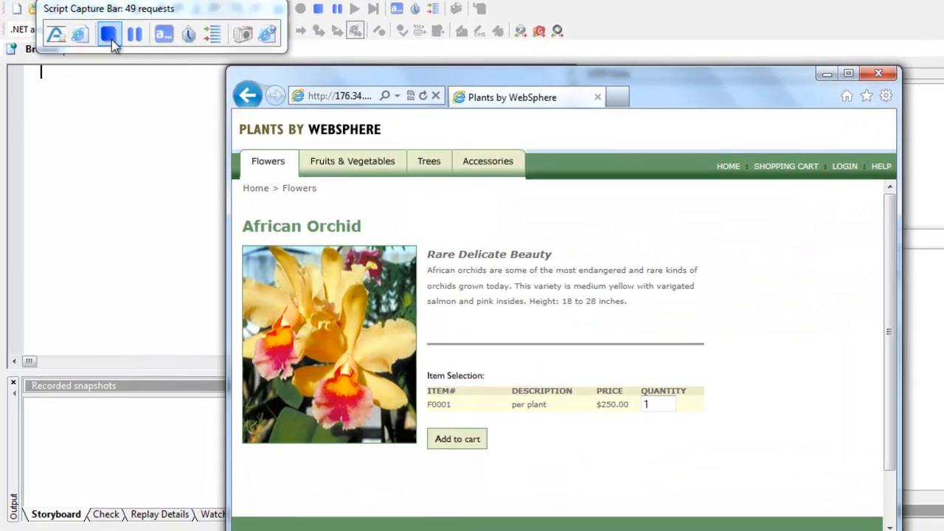
# Stop the script capture and bring up the Shopping page request in the recorded script.
pyautogui.click(94, 65)
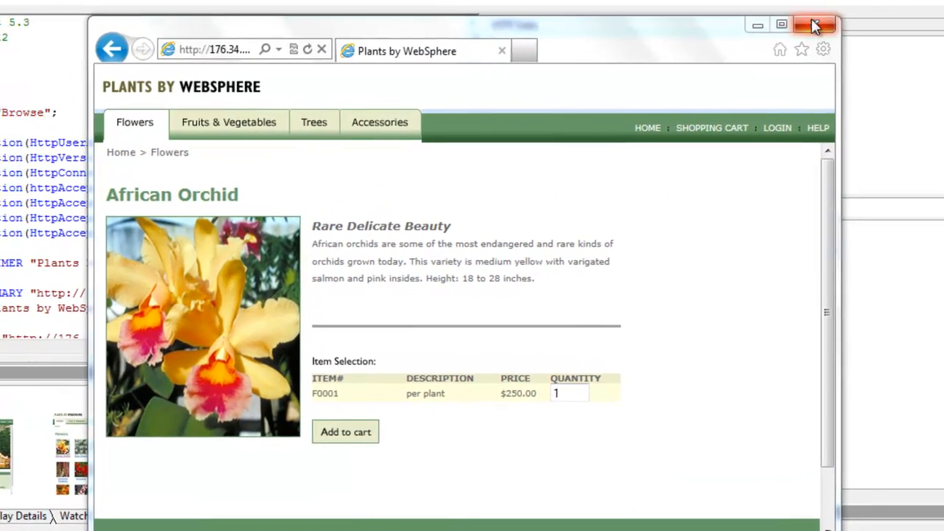
pyautogui.click(788, 33)
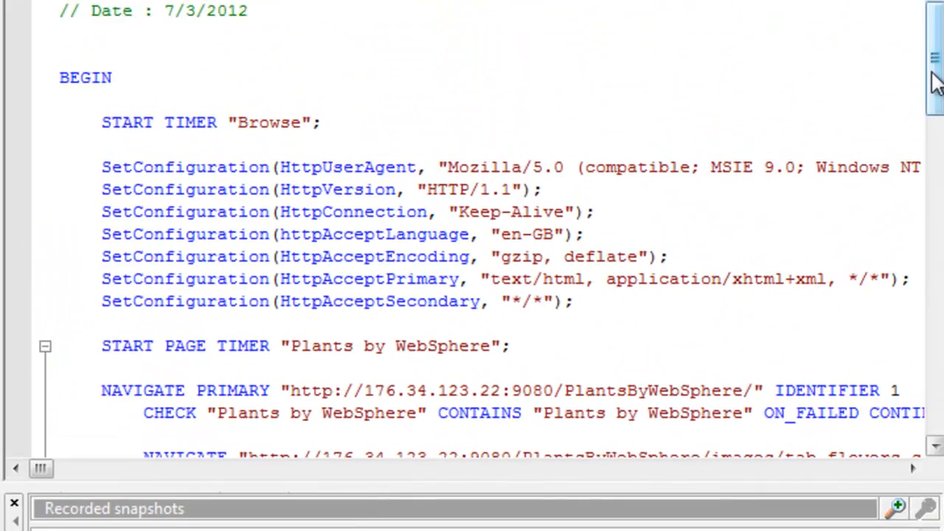
pyautogui.moveTo(933, 75); pyautogui.dragTo(939, 233)
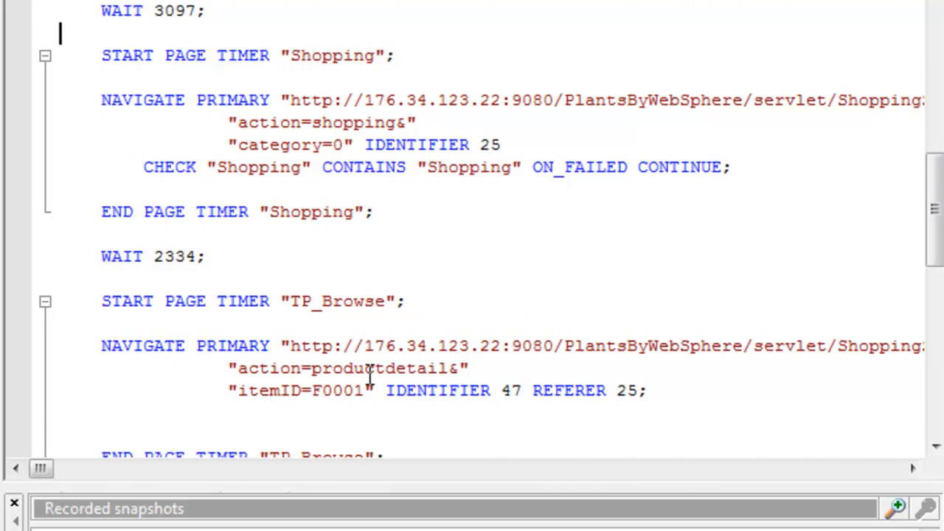
pyautogui.click(335, 530)
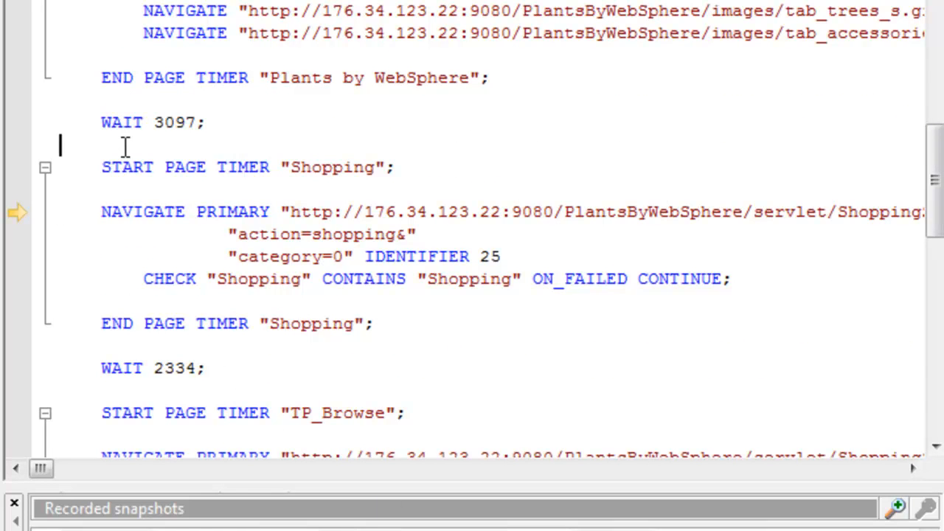
pyautogui.press('Return')
pyautogui.press('Return')
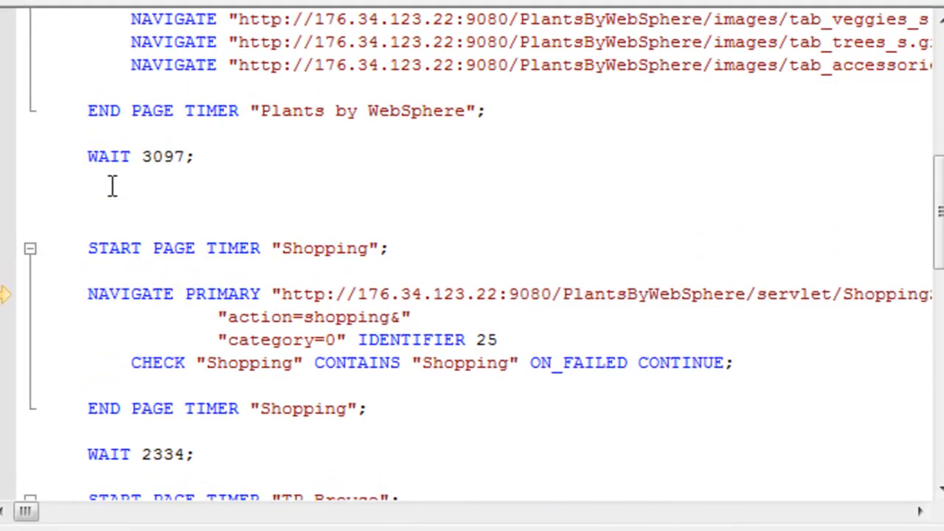
pyautogui.press('BackSpace')
pyautogui.press('BackSpace')
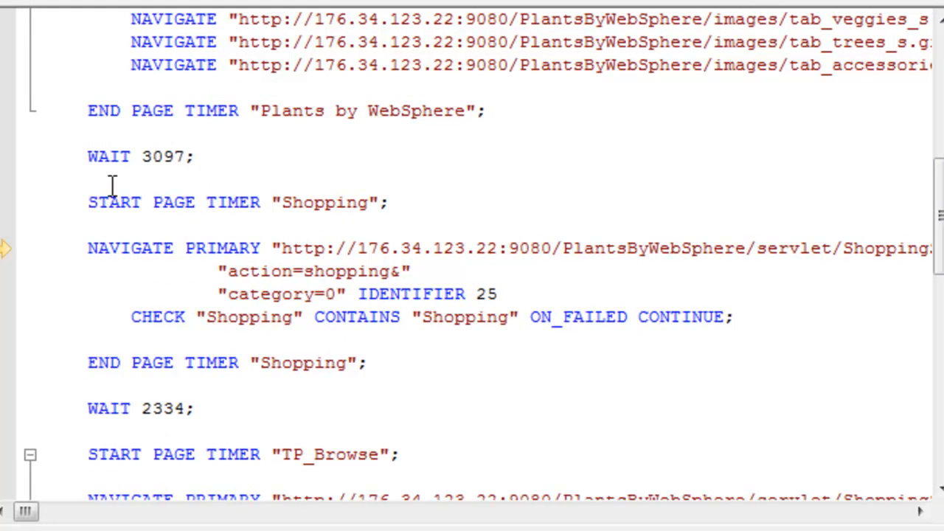
# Insert a TransactionBegin line before WAIT 3097, after the end of the "Plants by WebSphere" page timer.
pyautogui.press('Return')
pyautogui.press('Return')
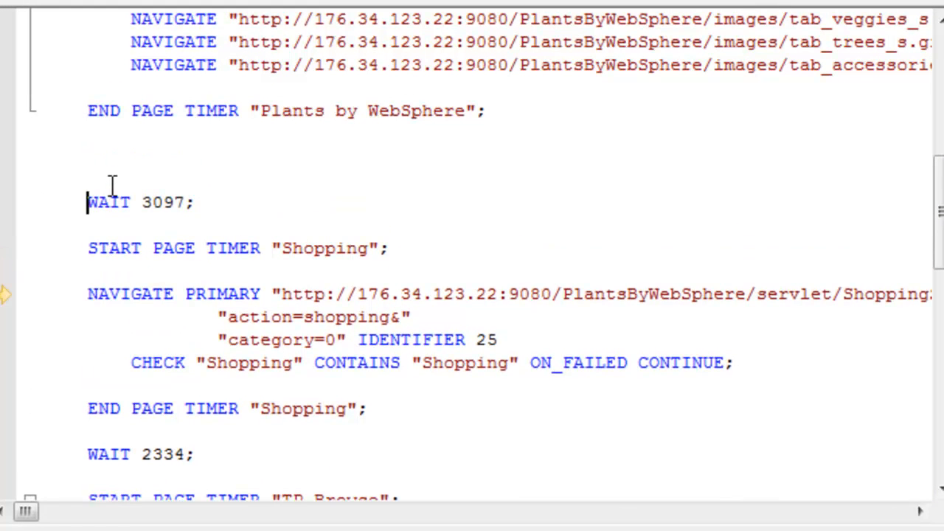
pyautogui.write('TransactionBegin')
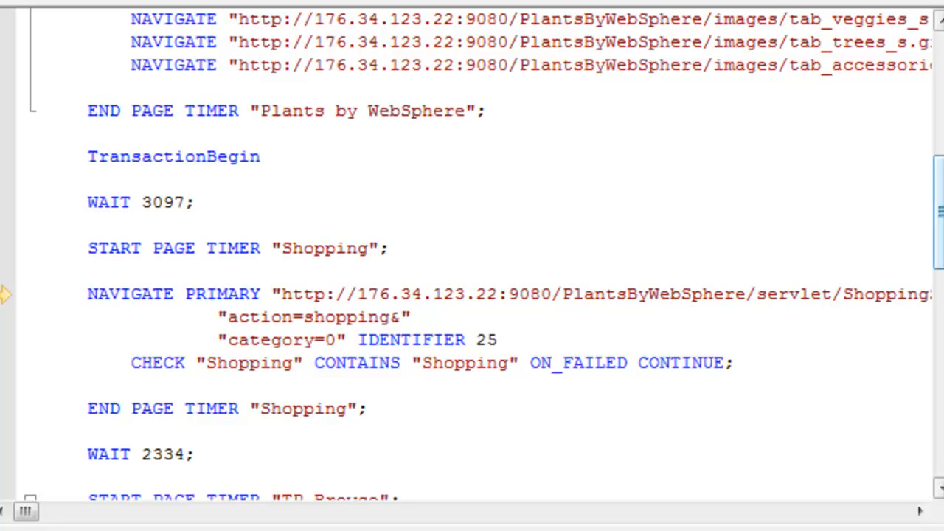
# Insert a TransactionEnd line between the end of the "TP_Browse" page timer and WAIT 5099.
pyautogui.scroll(-3, 940, 221)
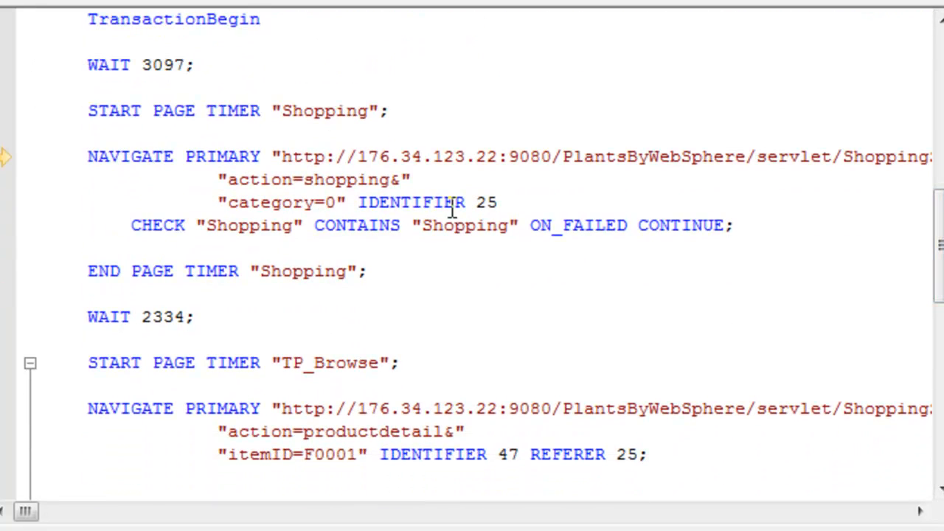
pyautogui.moveTo(939, 267); pyautogui.dragTo(937, 316)
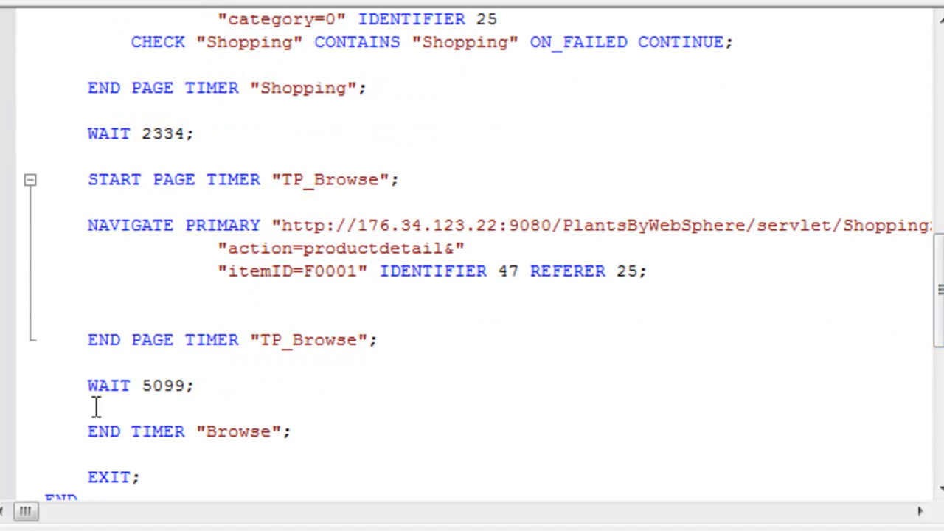
pyautogui.click(102, 363)
pyautogui.press('Return')
pyautogui.press('Return')
pyautogui.press('Up')
pyautogui.press('Tab')
pyautogui.write('Tranction')
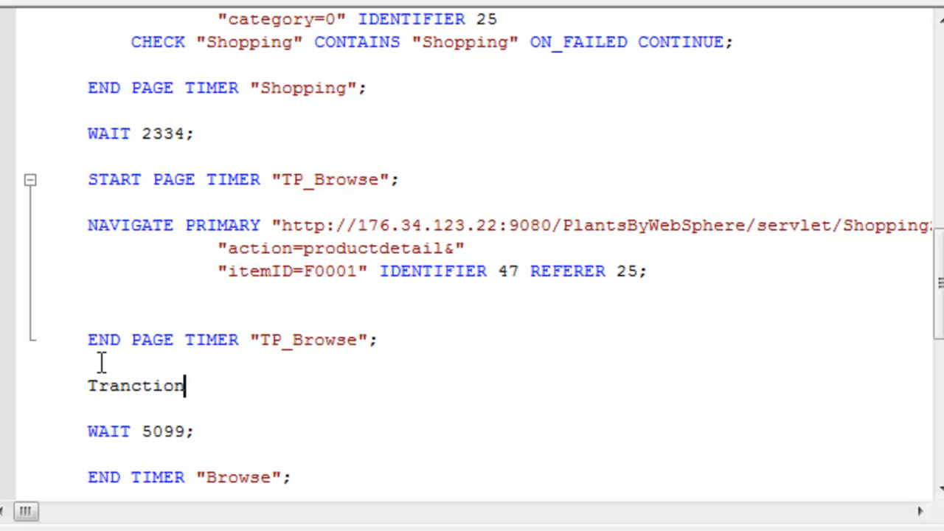
pyautogui.write('End')
pyautogui.press('Left')
pyautogui.press('Left')
pyautogui.press('Left')
pyautogui.press('Left')
pyautogui.press('Left')
pyautogui.write('sa')
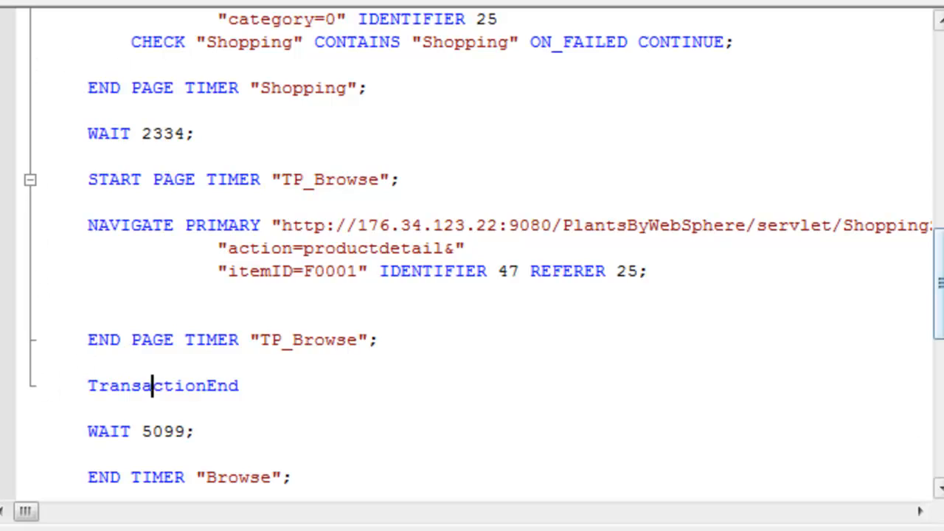
# Review the script block enclosed by the TransactionBegin and TransactionEnd lines.
pyautogui.scroll(4, 472, 247)
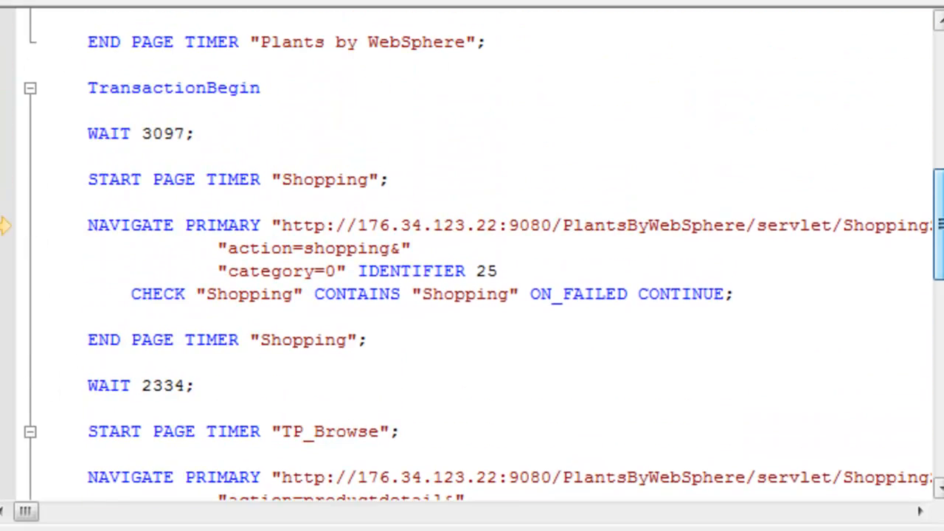
pyautogui.scroll(1, 472, 254)
pyautogui.scroll(-4, 472, 255)
pyautogui.scroll(2, 472, 254)
pyautogui.scroll(1, 472, 256)
pyautogui.scroll(-3, 472, 256)
pyautogui.scroll(1, 472, 257)
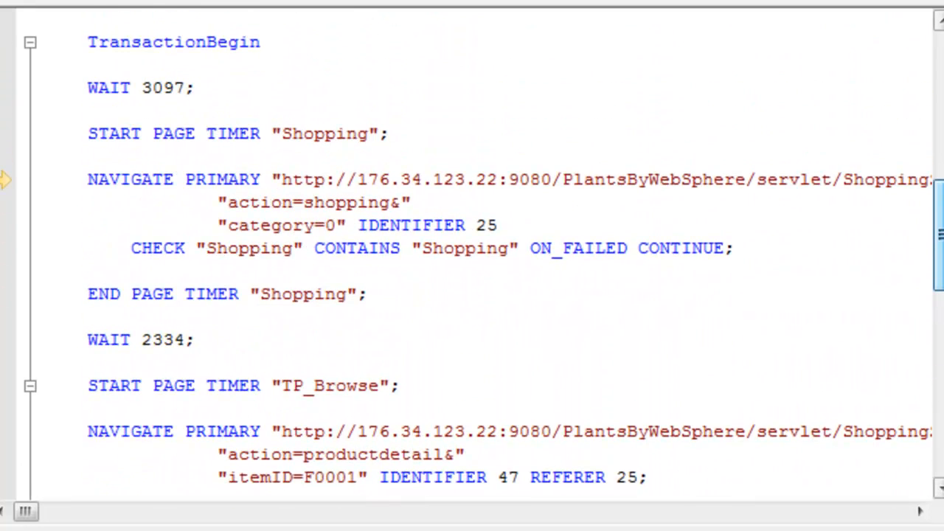
pyautogui.scroll(-1, 865, 270)
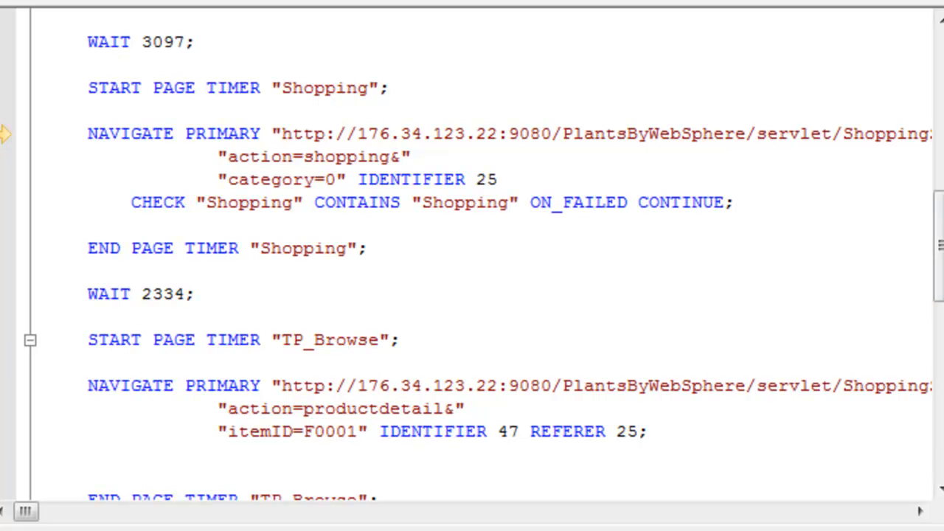
# Find the item ID F0001 in the HTTP responses and open the first match from request 25.
pyautogui.rightClick(320, 429)
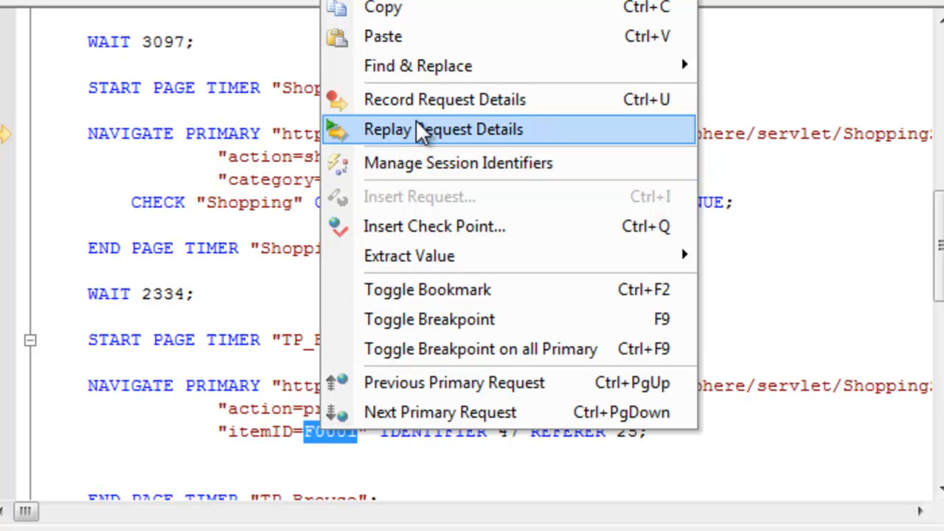
pyautogui.moveTo(529, 74)
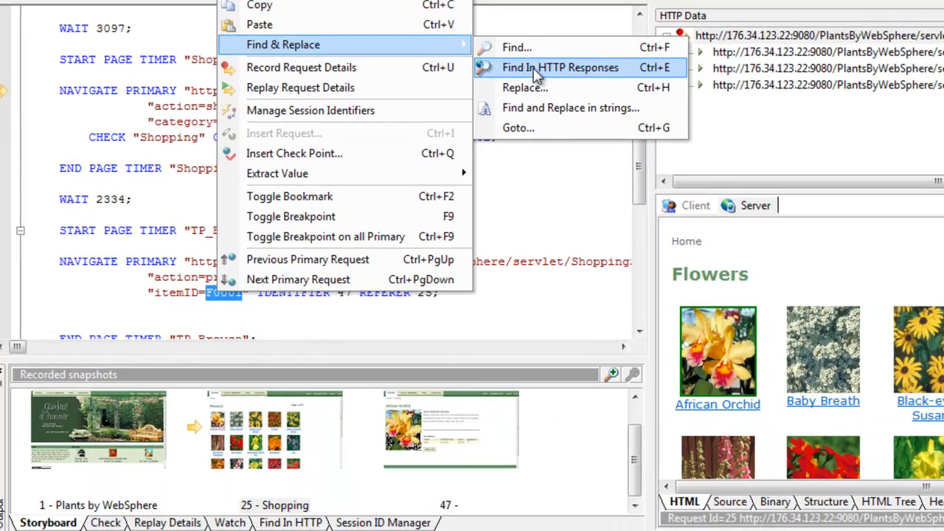
pyautogui.click(536, 68)
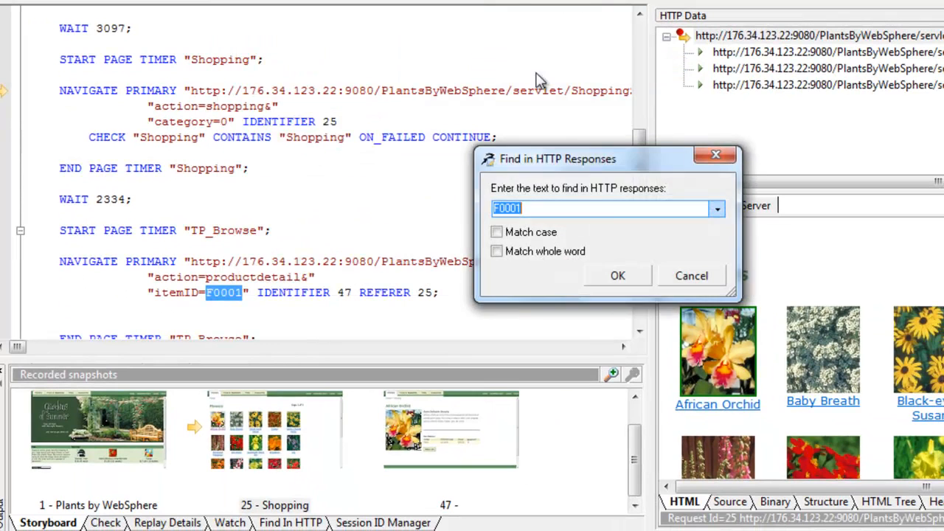
pyautogui.click(618, 276)
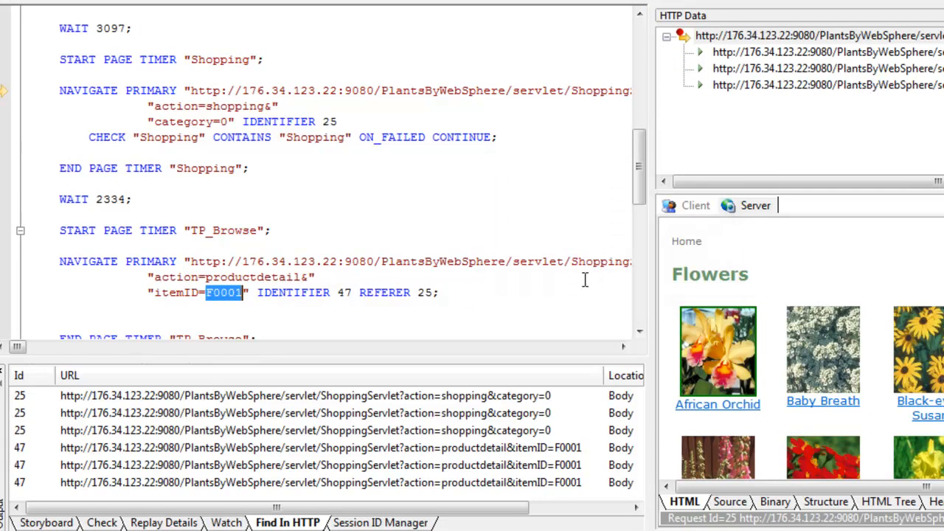
pyautogui.click(158, 396)
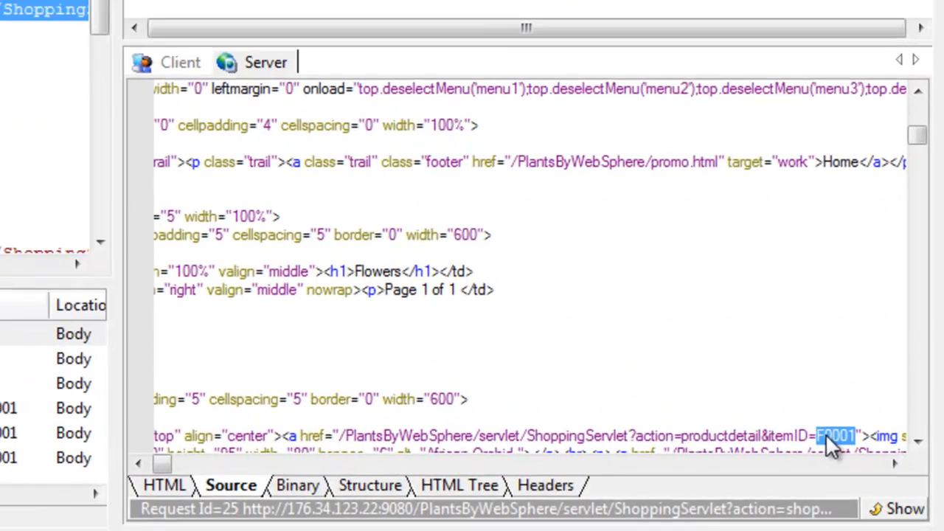
# Set up a value extraction from the matched F0001 with variable name ItemID, left delimiter itemID= and right delimiter \".
pyautogui.rightClick(854, 460)
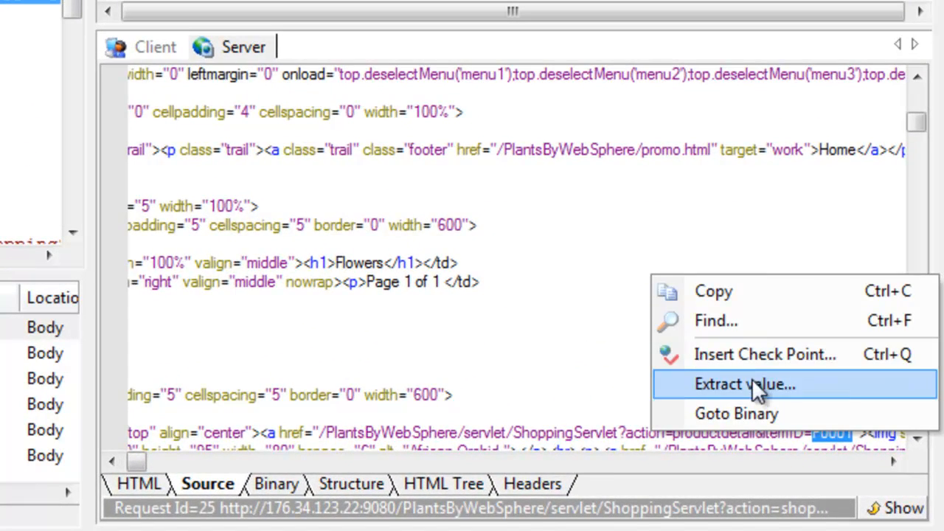
pyautogui.click(800, 417)
pyautogui.click(295, 151)
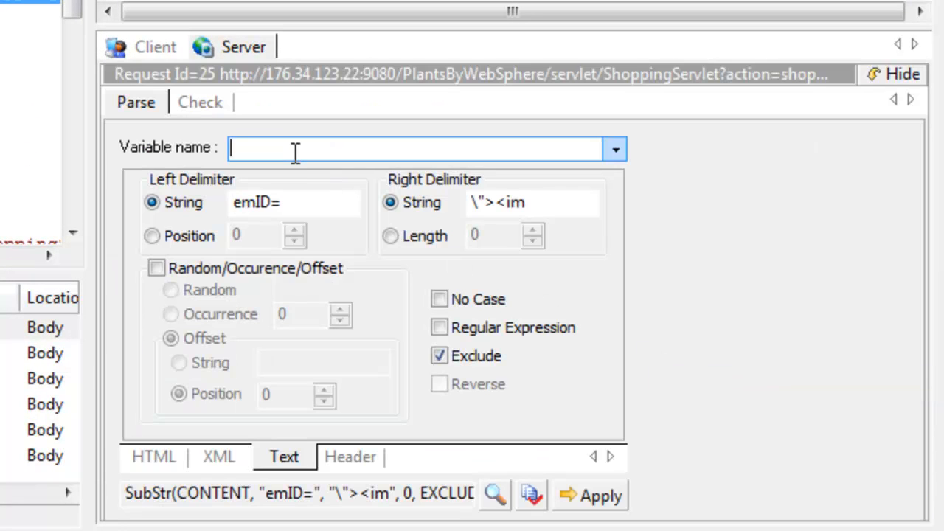
pyautogui.write('ItemID')
pyautogui.click(320, 202)
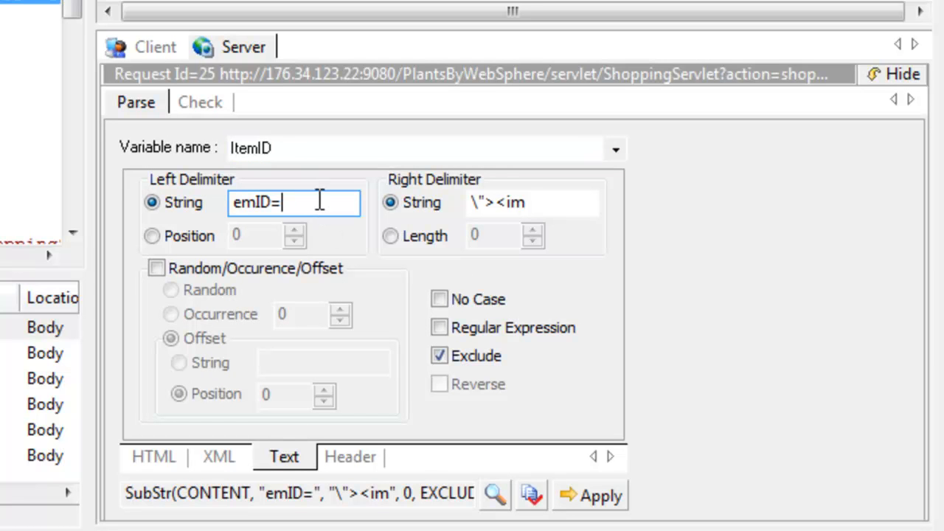
pyautogui.write('it')
pyautogui.click(533, 202)
pyautogui.press('BackSpace')
pyautogui.press('BackSpace')
pyautogui.press('BackSpace')
pyautogui.press('BackSpace')
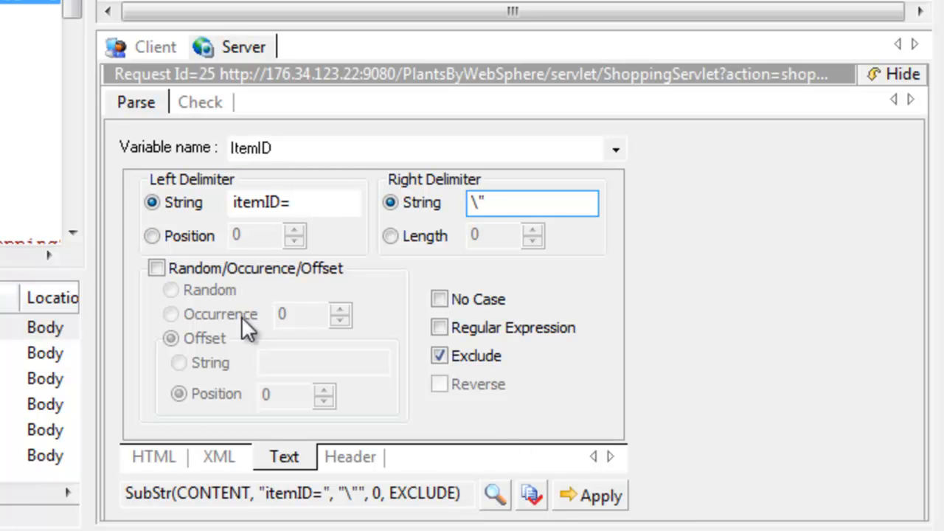
# Set the ItemID extraction to pick a random occurrence and test the value it extracts.
pyautogui.click(157, 268)
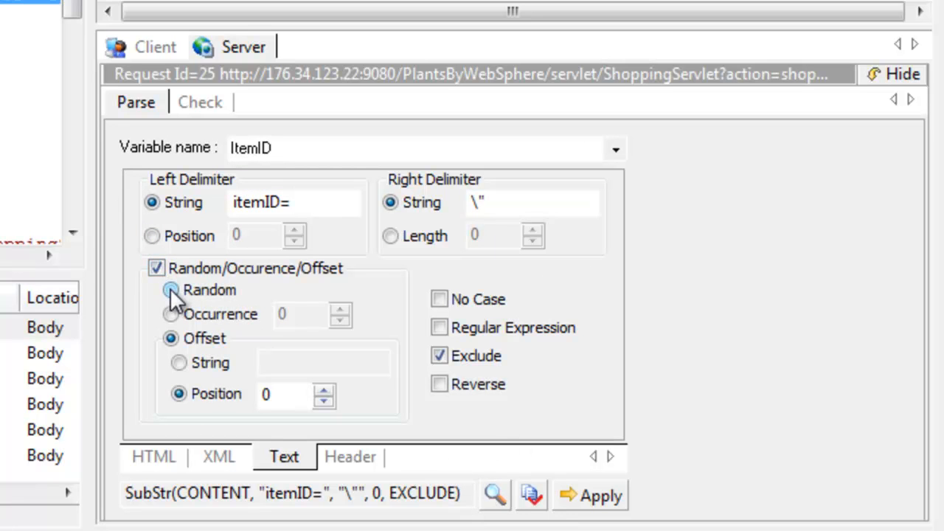
pyautogui.click(170, 290)
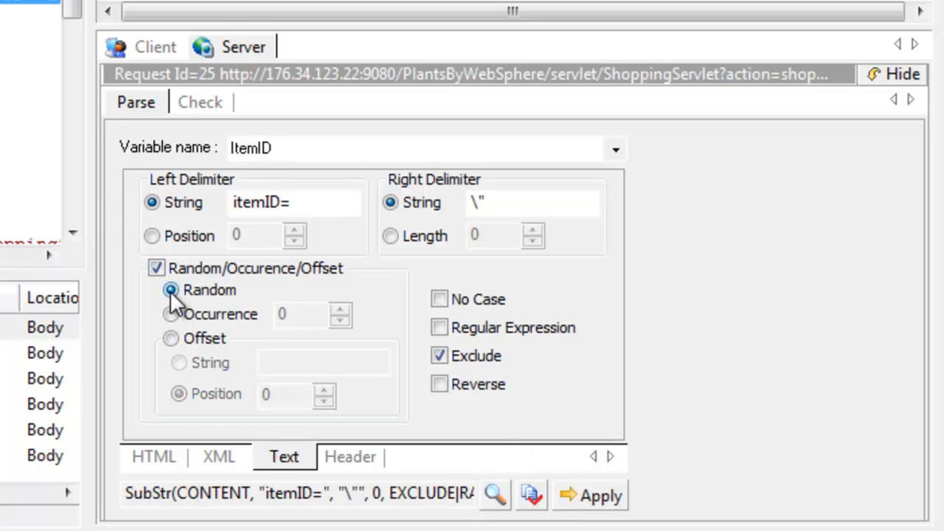
pyautogui.click(495, 494)
pyautogui.click(384, 284)
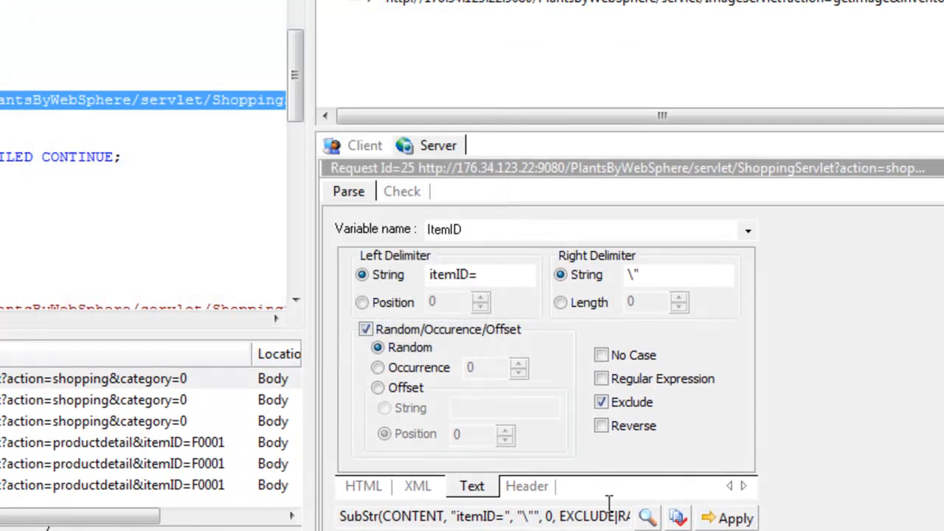
pyautogui.click(614, 511)
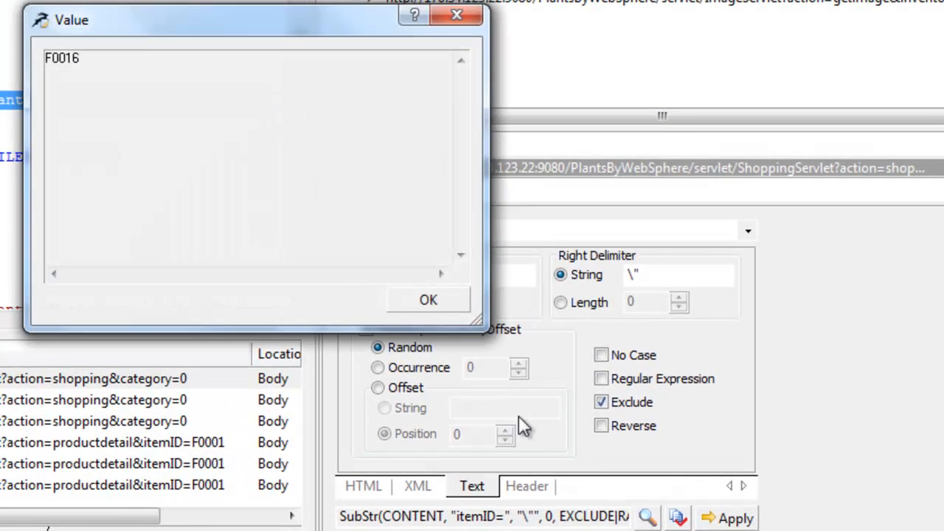
pyautogui.click(440, 308)
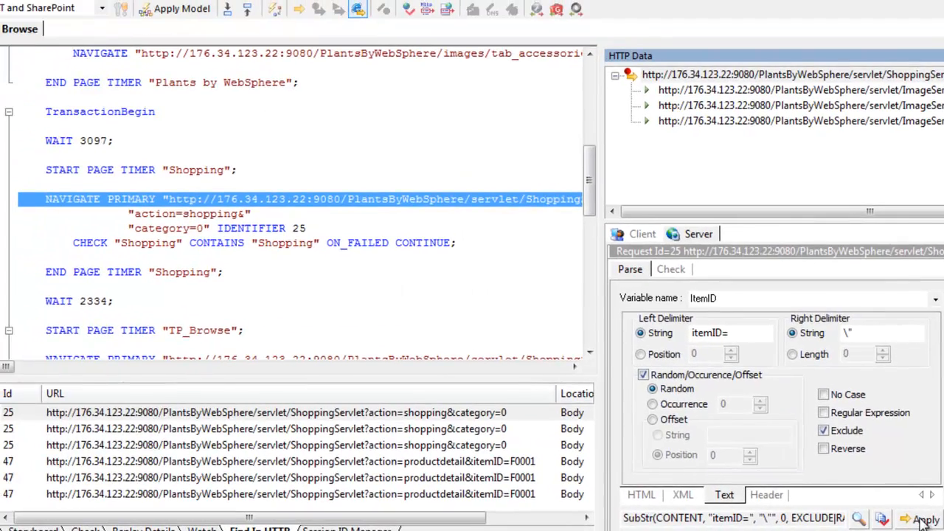
# Apply the ItemID extraction to the Shopping request and go to the added SubStr line in the script.
pyautogui.click(921, 520)
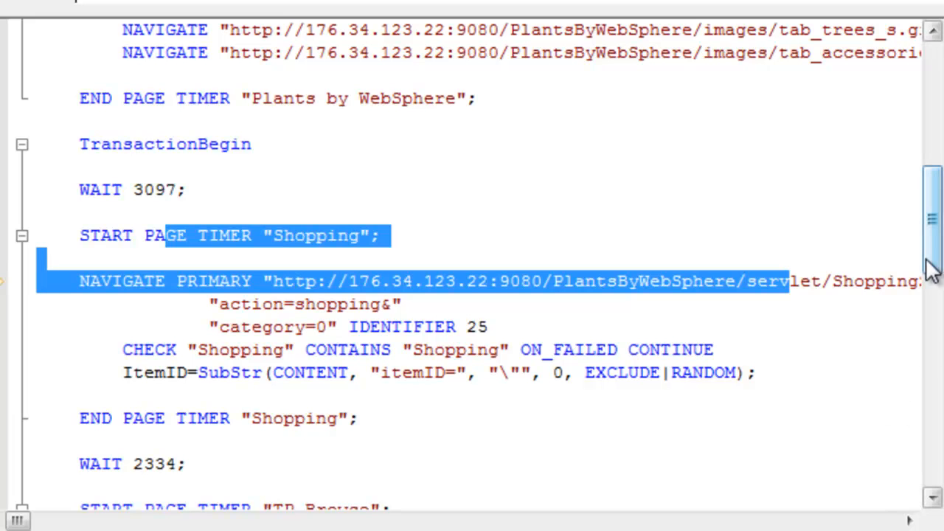
pyautogui.click(109, 372)
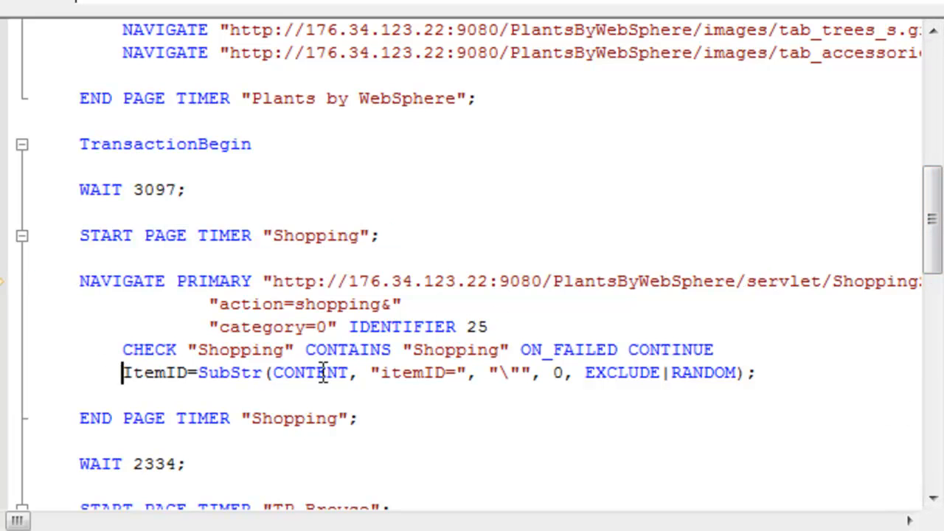
# Replace the hard-coded F0001 in the TP_Browse request's itemID parameter with + ItemID after the closing quote, and compile the script.
pyautogui.moveTo(934, 257); pyautogui.dragTo(935, 301)
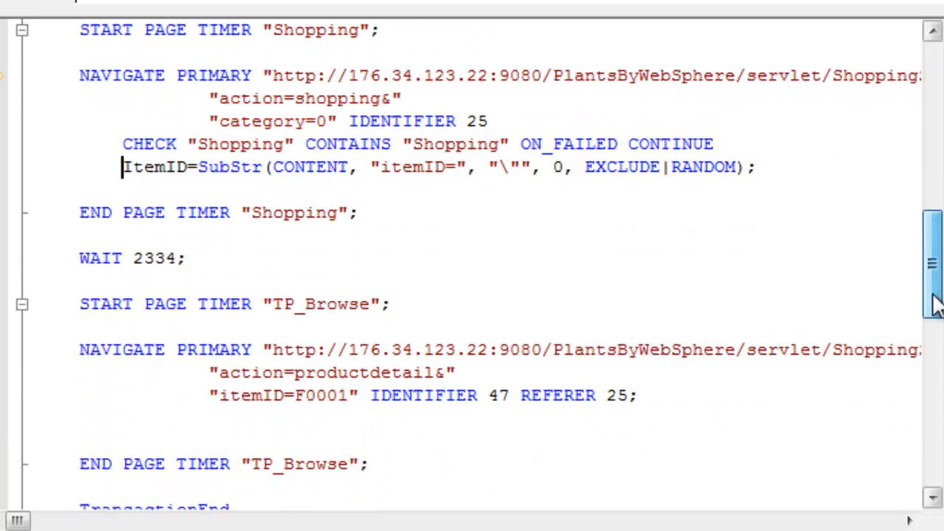
pyautogui.doubleClick(333, 395)
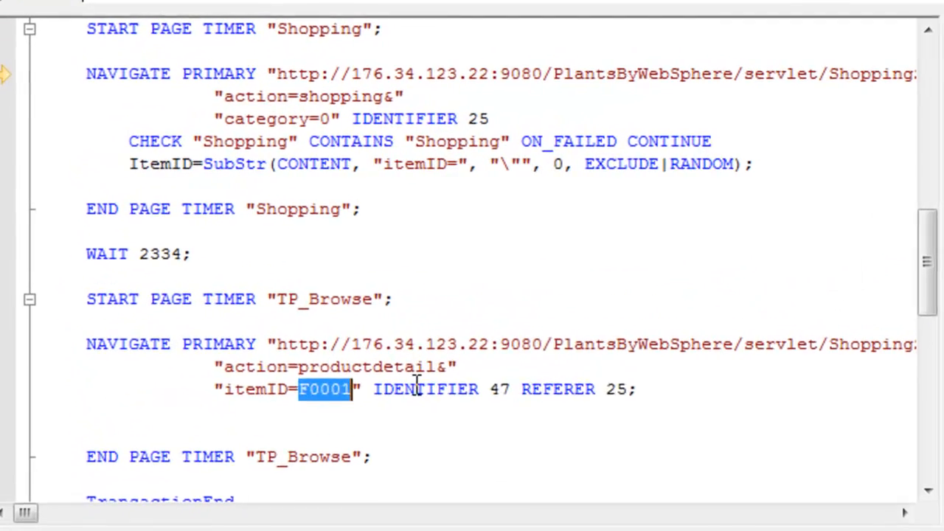
pyautogui.press('Delete')
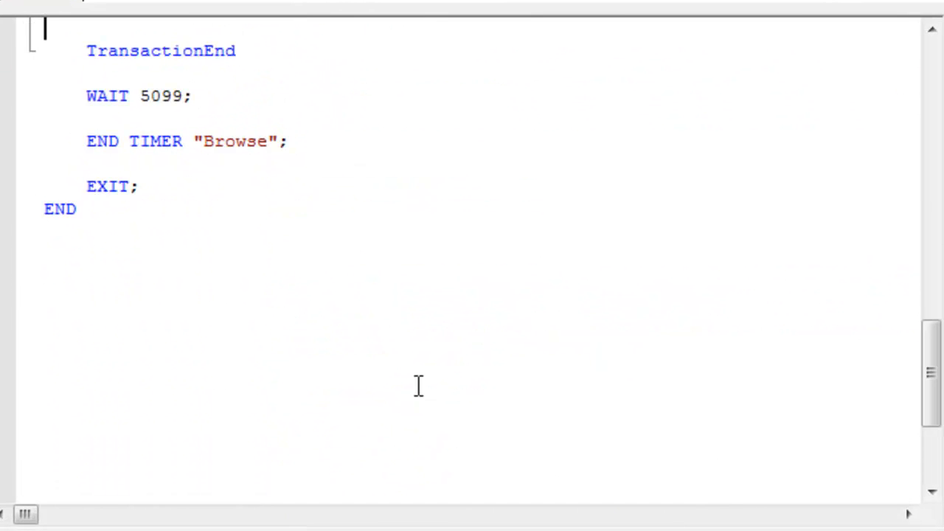
pyautogui.press('Up')
pyautogui.press('Up')
pyautogui.press('Up')
pyautogui.press('Up')
pyautogui.press('Up')
pyautogui.press('Up')
pyautogui.press('Up')
pyautogui.press('Up')
pyautogui.press('Up')
pyautogui.press('Up')
pyautogui.press('Up')
pyautogui.press('Up')
pyautogui.press('Up')
pyautogui.press('Up')
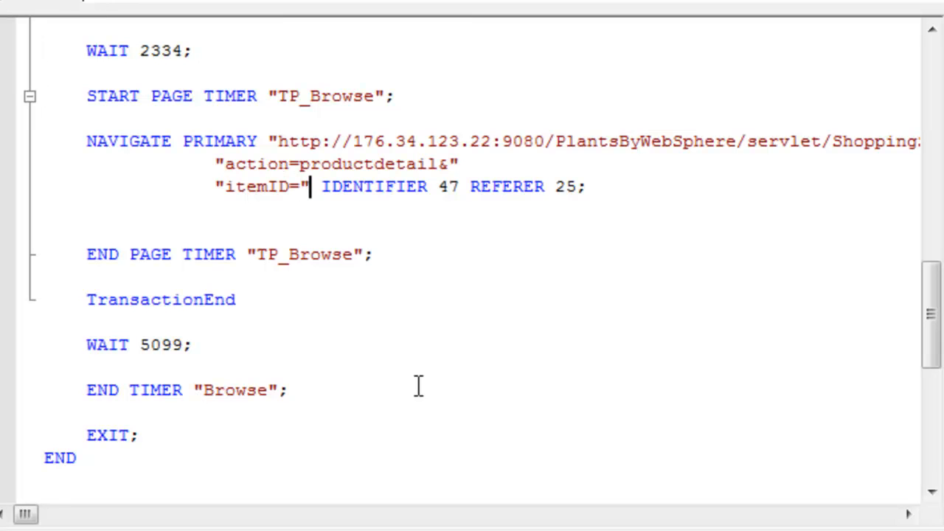
pyautogui.write('+ ')
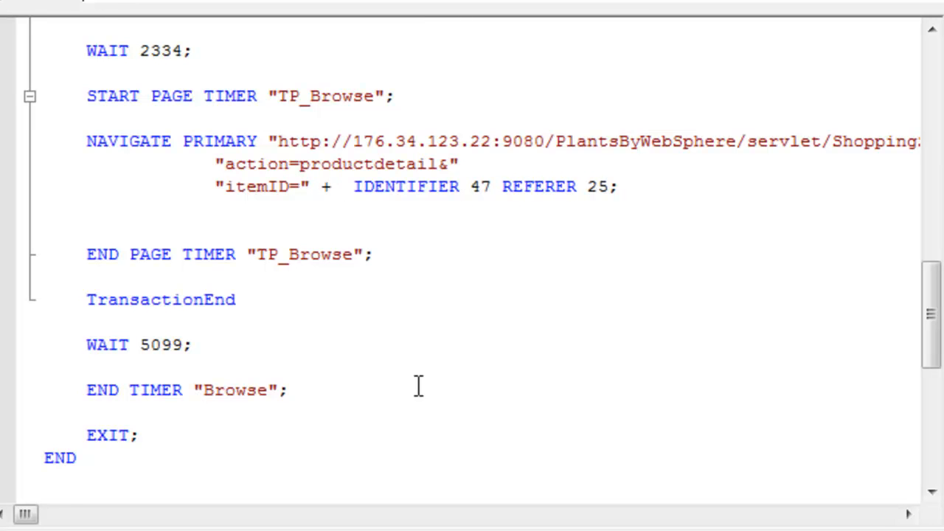
pyautogui.write('ItemID')
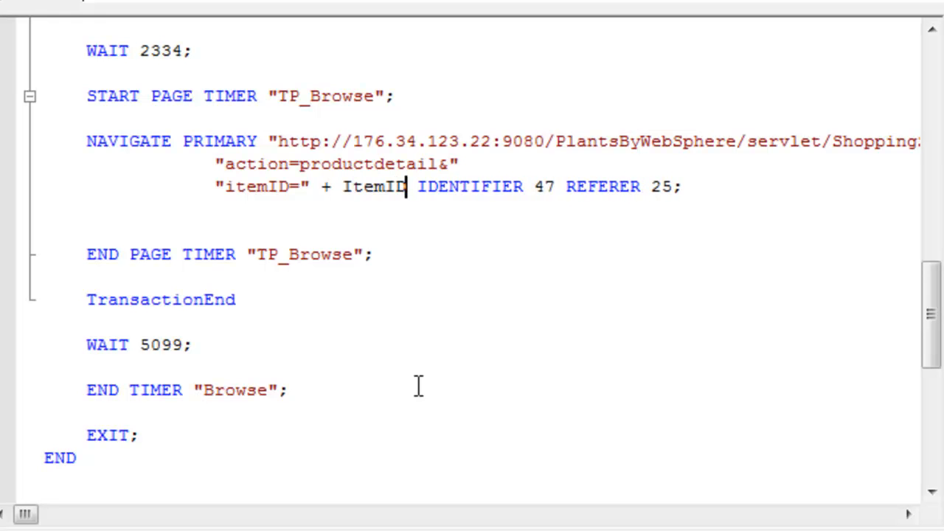
pyautogui.moveTo(927, 320); pyautogui.dragTo(929, 281)
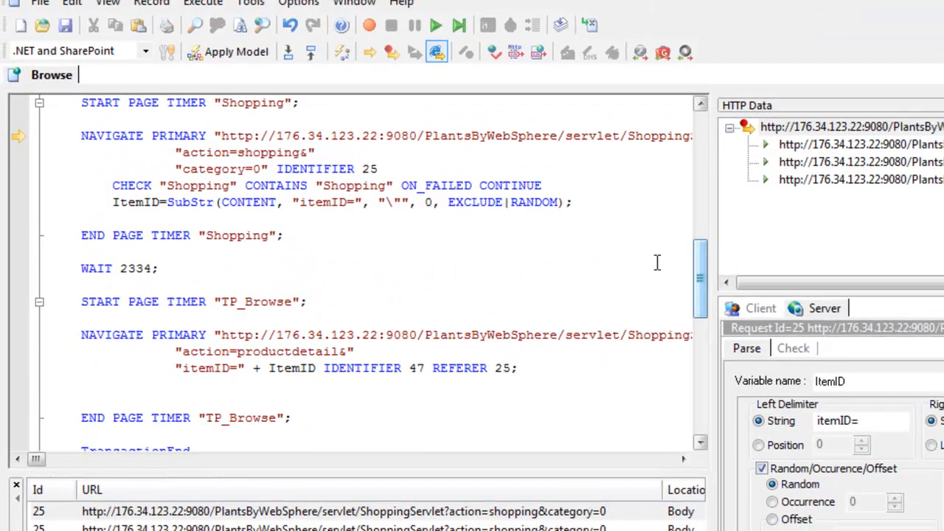
pyautogui.click(562, 24)
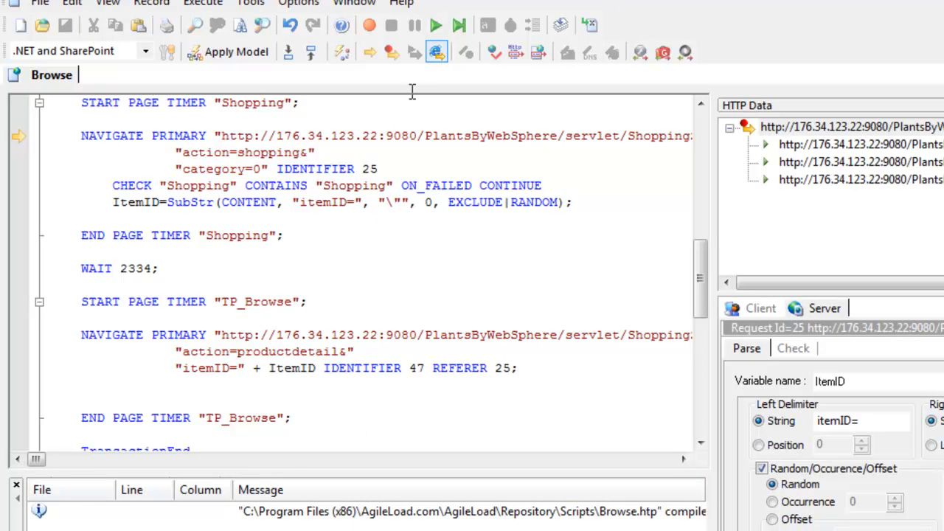
# Check the number of transaction iterations in the replay options and accept the settings.
pyautogui.click(282, 3)
pyautogui.click(319, 44)
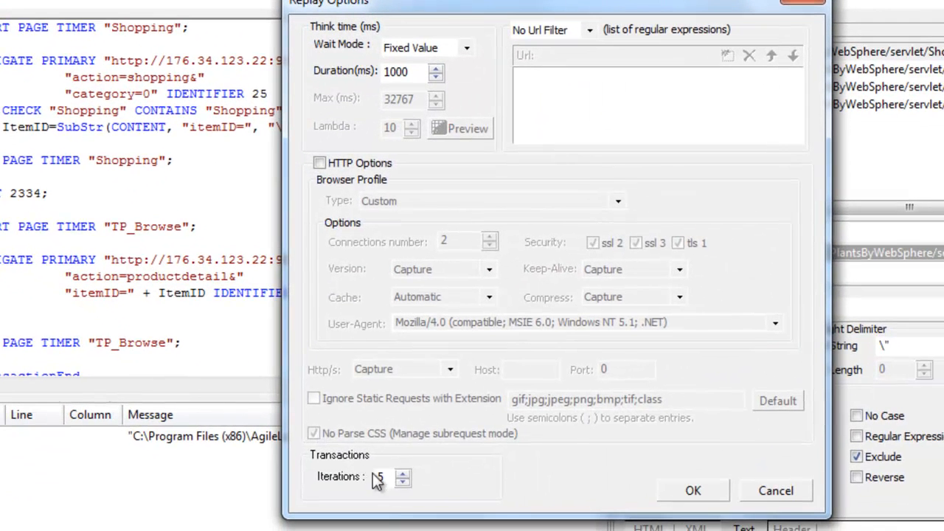
pyautogui.moveTo(387, 478); pyautogui.dragTo(357, 481)
pyautogui.click(689, 490)
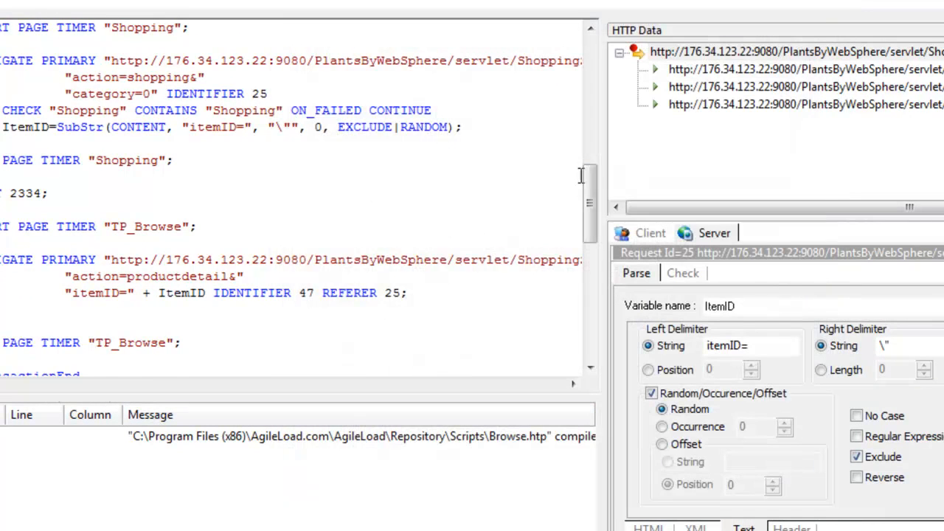
# Replay the Browse script and decline viewing the differences between the recorded and replayed sessions.
pyautogui.moveTo(597, 204); pyautogui.dragTo(598, 81)
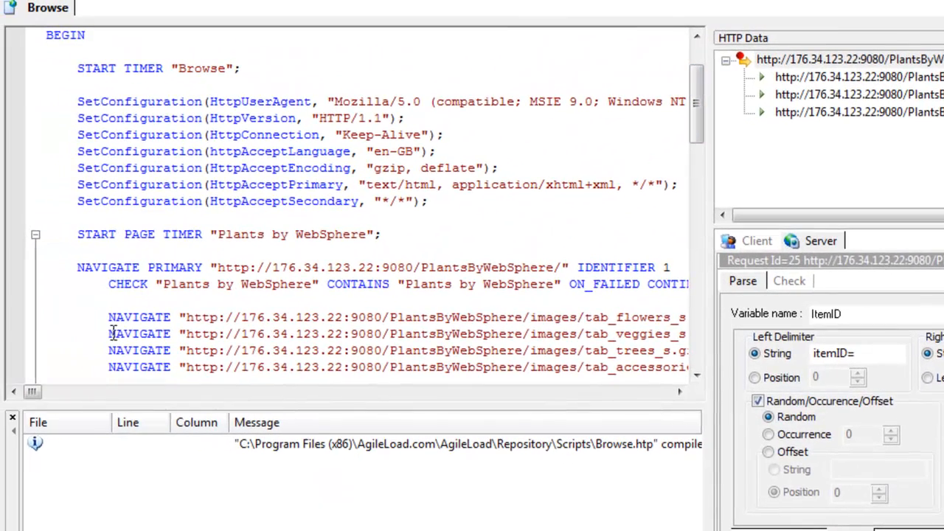
pyautogui.moveTo(697, 97); pyautogui.dragTo(696, 200)
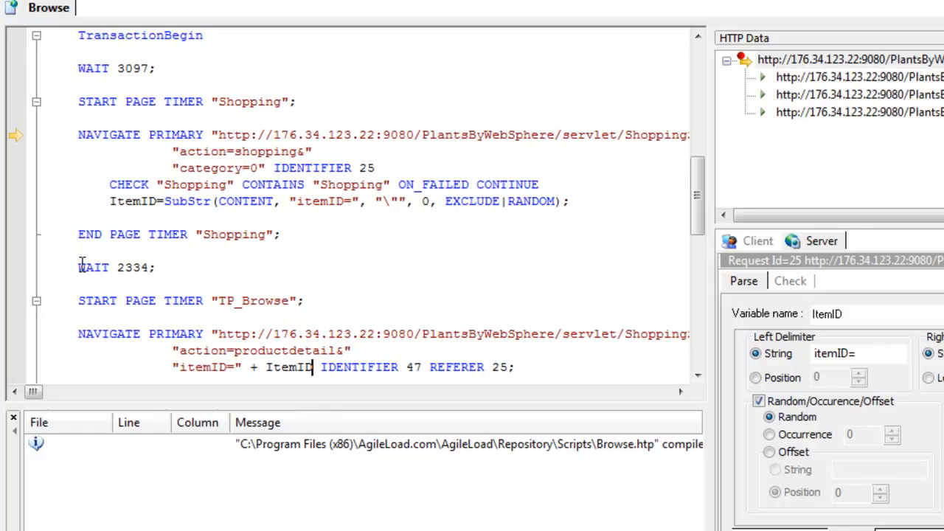
pyautogui.moveTo(697, 189); pyautogui.dragTo(698, 230)
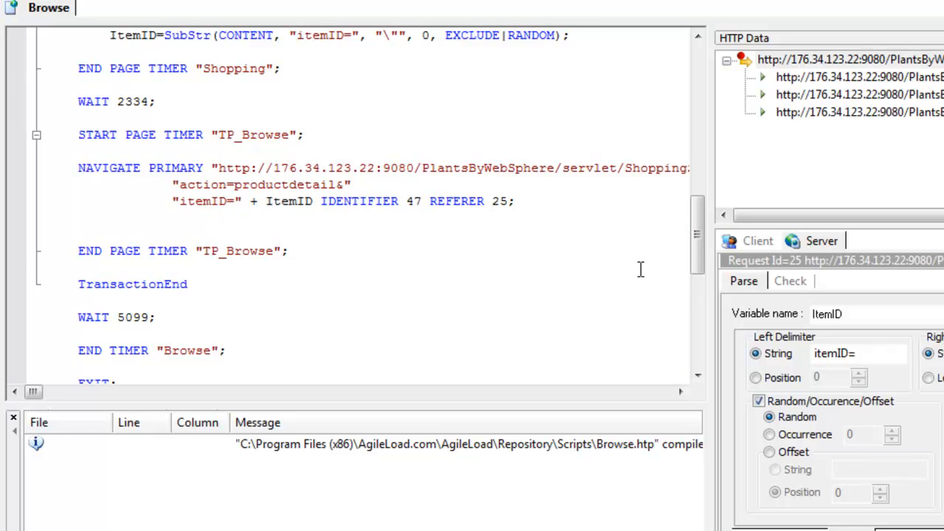
pyautogui.scroll(5, 692, 258)
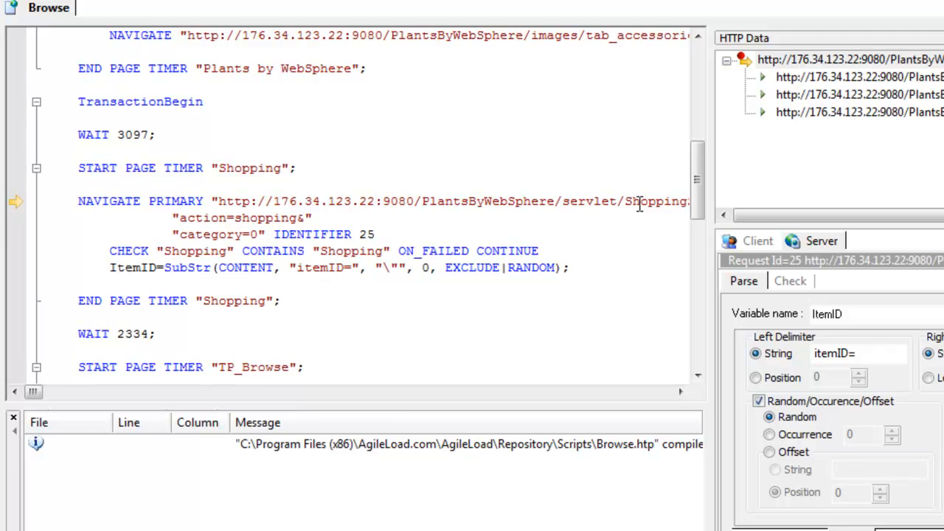
pyautogui.moveTo(699, 188)
pyautogui.mouseDown()
pyautogui.moveTo(696, 214)
pyautogui.moveTo(696, 191)
pyautogui.mouseUp()
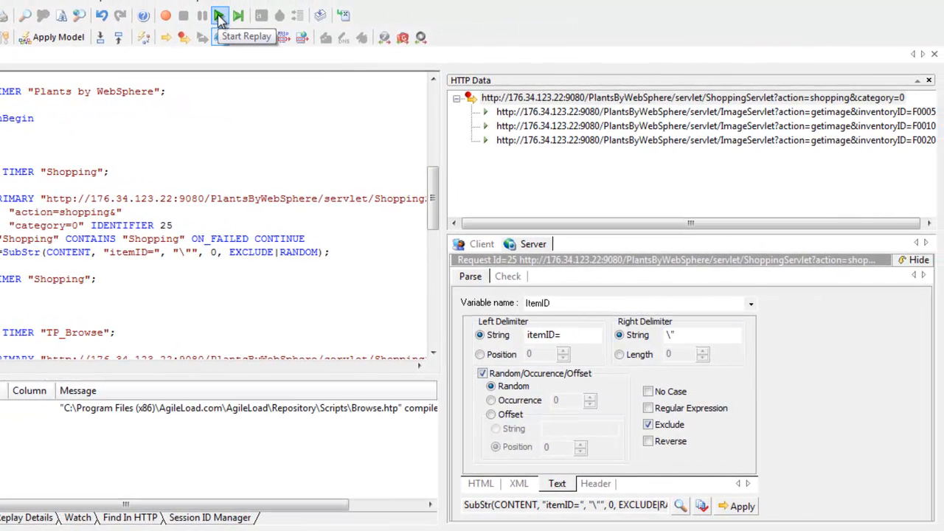
pyautogui.click(219, 16)
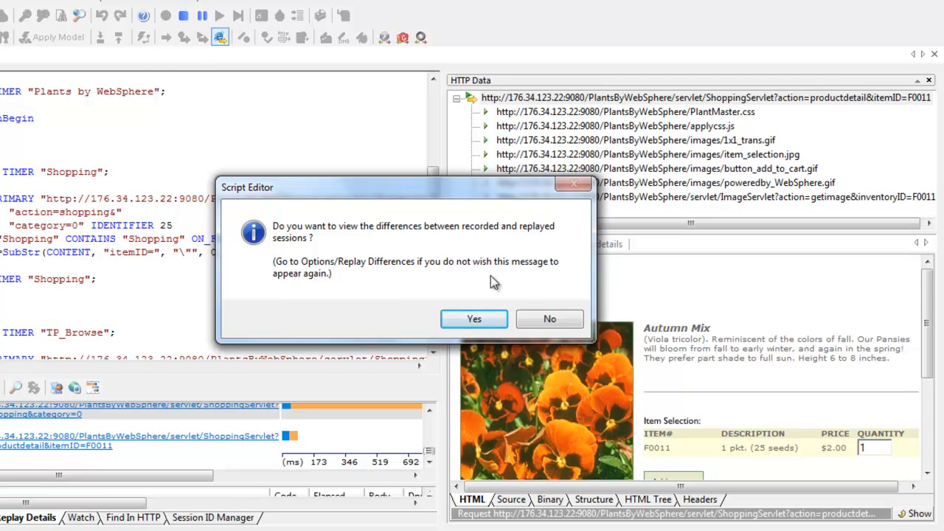
pyautogui.click(544, 319)
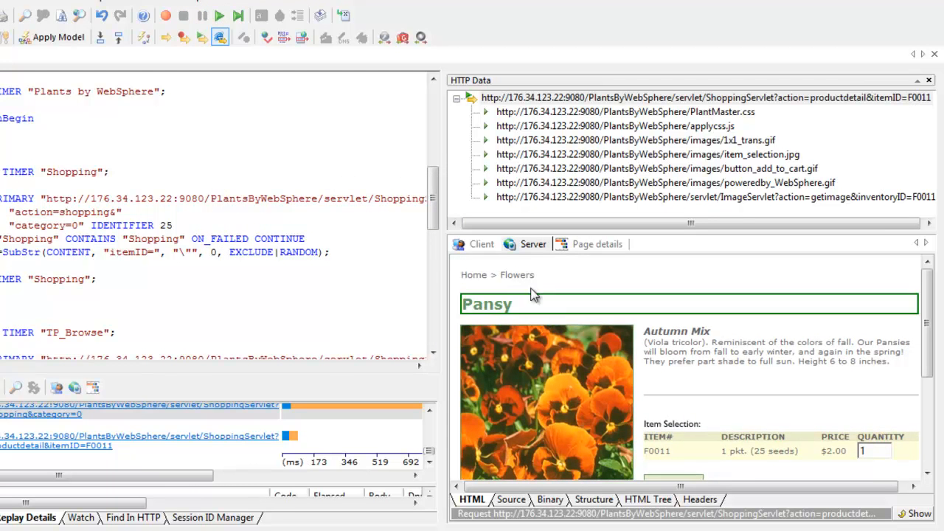
# Set the transaction iterations to 1 in the replay options and replay the script again, declining the session differences view.
pyautogui.click(109, 1)
pyautogui.click(118, 31)
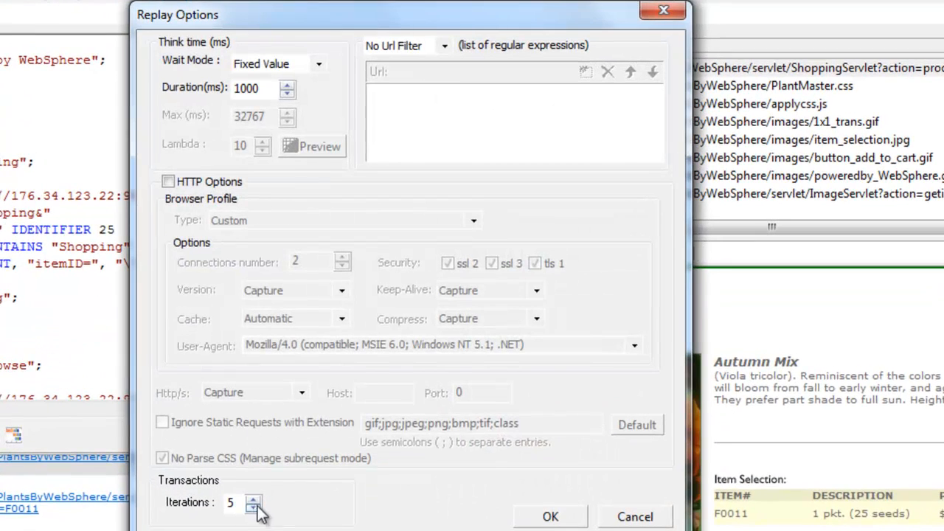
pyautogui.click(253, 508)
pyautogui.click(253, 508)
pyautogui.click(253, 508)
pyautogui.click(253, 508)
pyautogui.click(550, 516)
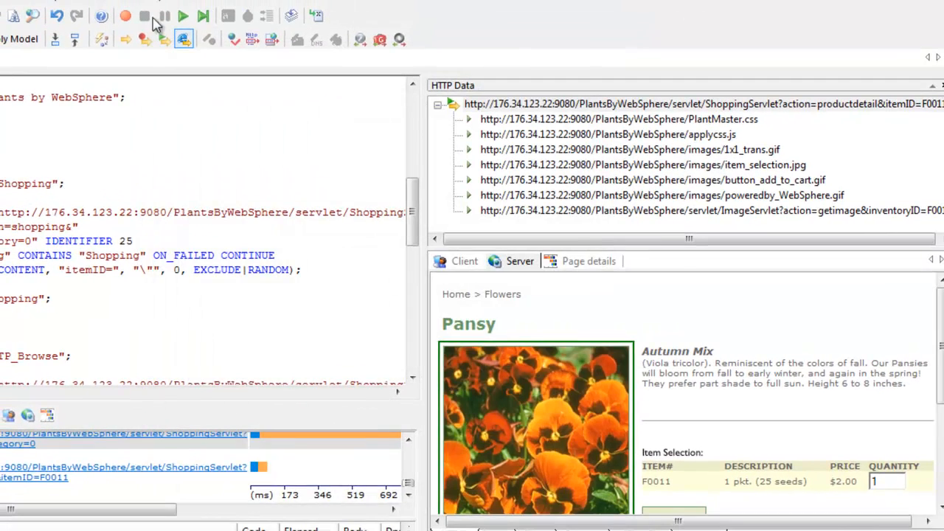
pyautogui.click(184, 17)
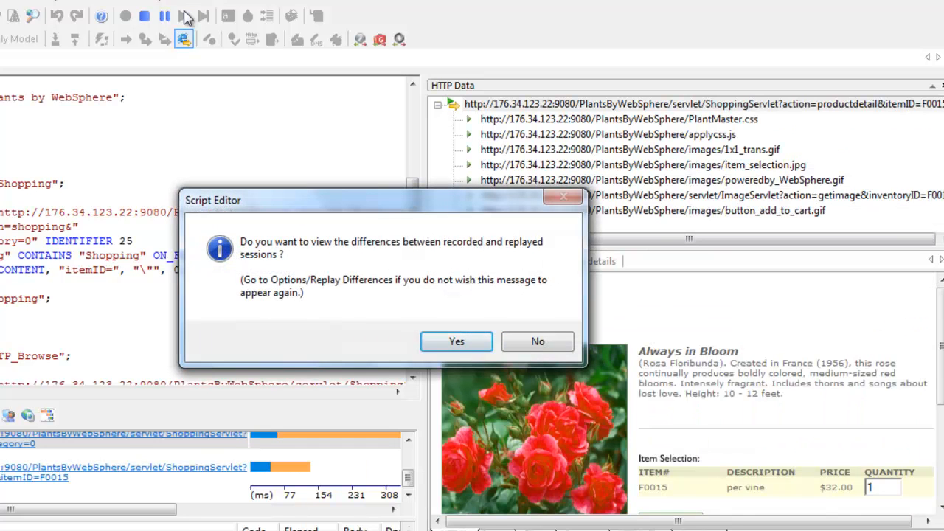
pyautogui.click(534, 340)
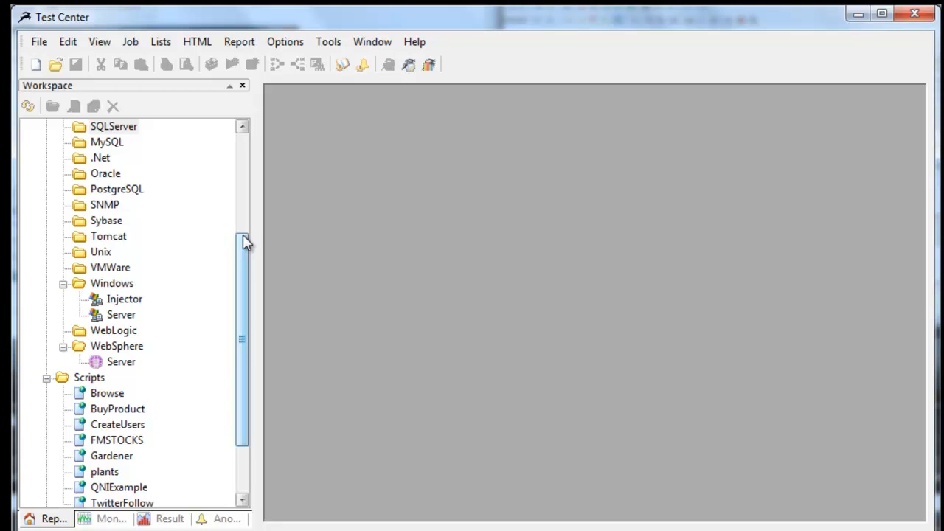
# In Test Center, create a new job named PlantsTest in the repository.
pyautogui.moveTo(246, 242); pyautogui.dragTo(251, 307)
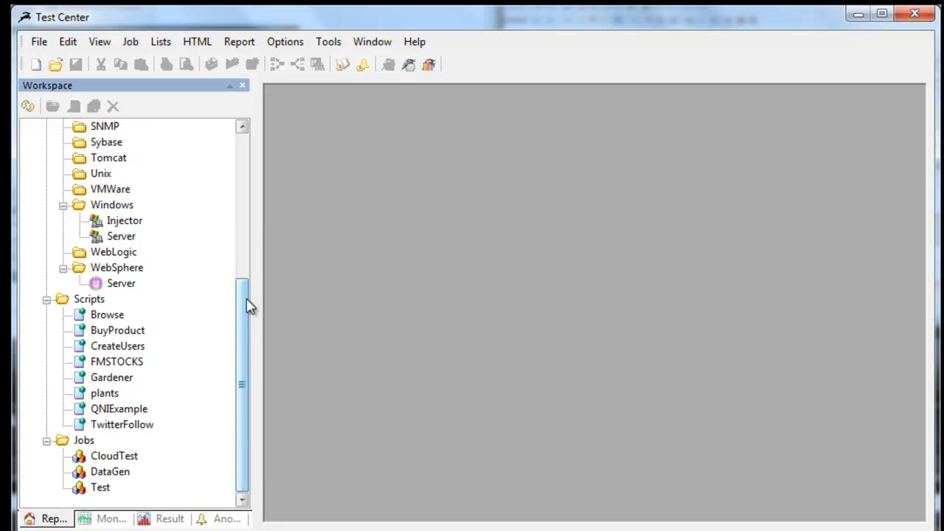
pyautogui.rightClick(77, 444)
pyautogui.click(107, 452)
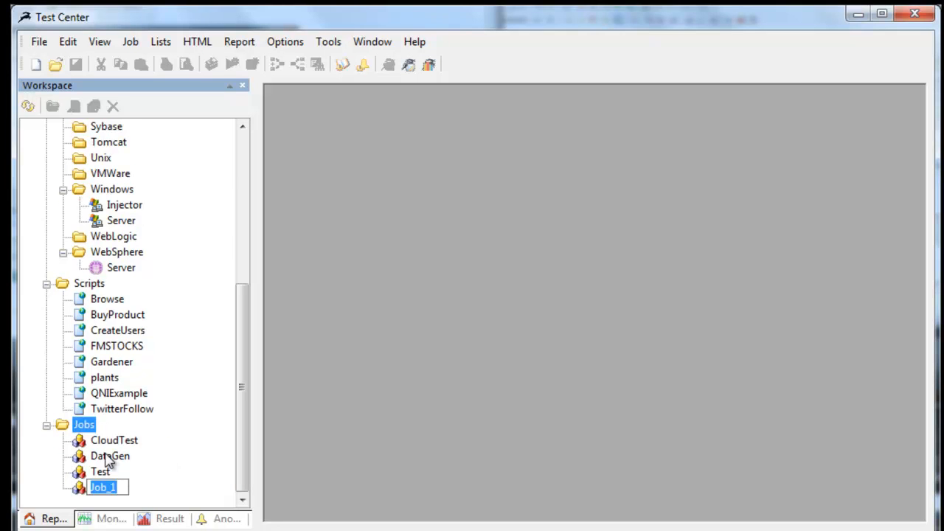
pyautogui.write('PlantsTest')
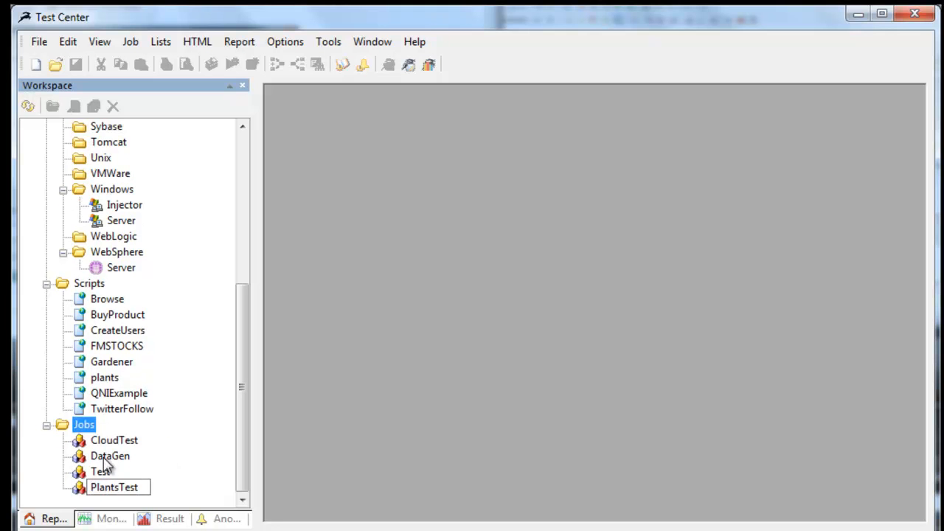
# Open the PlantsTest job without selecting any initial scripts and refresh the repository tree.
pyautogui.doubleClick(79, 490)
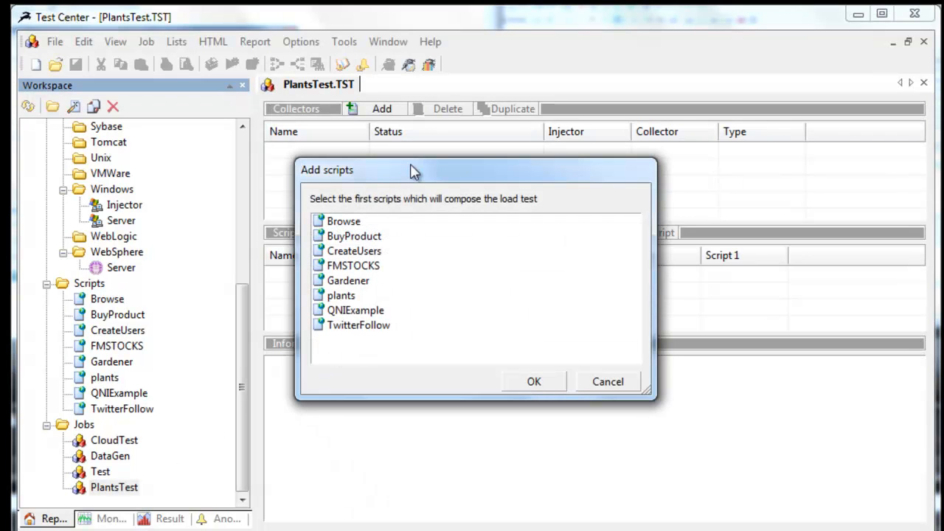
pyautogui.click(607, 382)
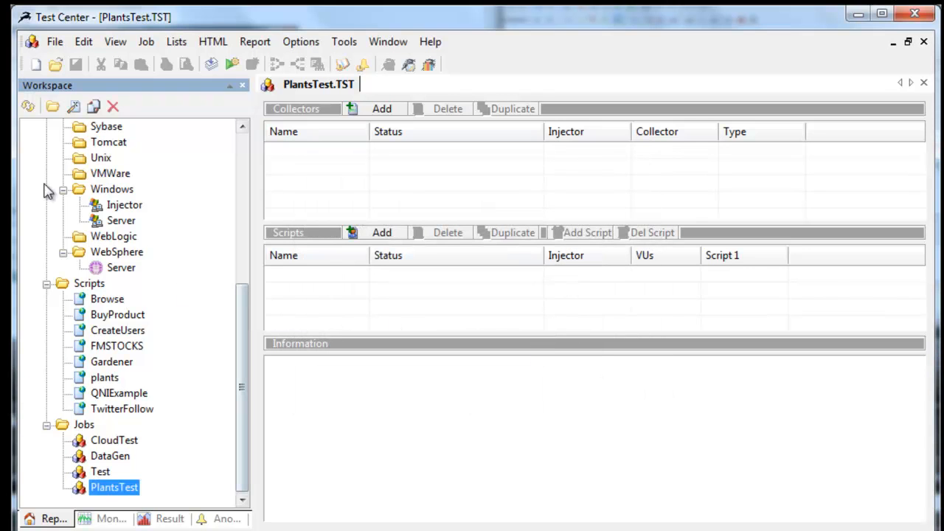
pyautogui.click(29, 108)
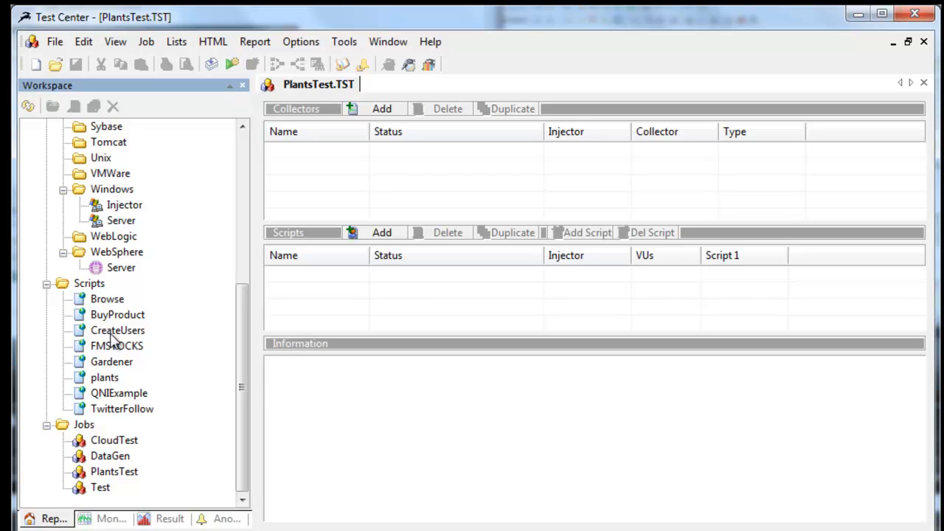
# Add the Browse script to the PlantsTest job as a task group named Customer and set it to stop manually.
pyautogui.moveTo(102, 303); pyautogui.dragTo(331, 283)
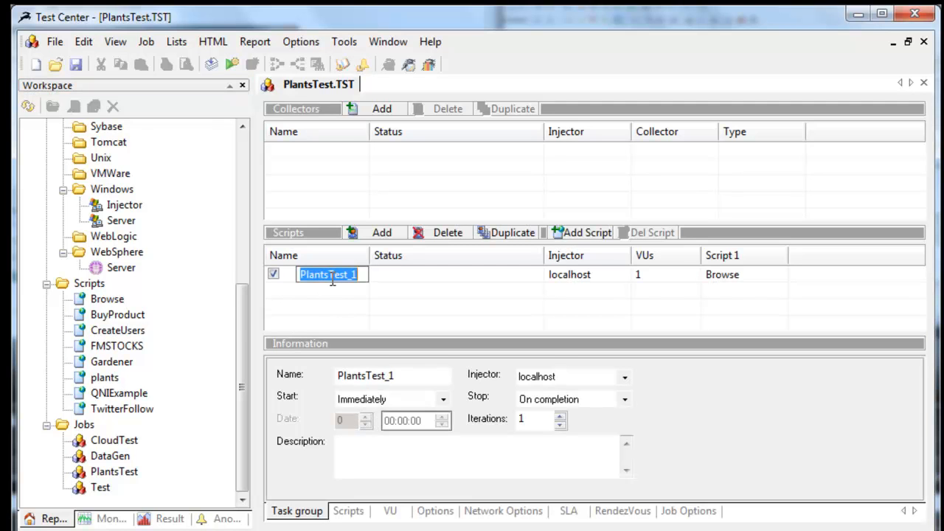
pyautogui.write('Customer')
pyautogui.press('Return')
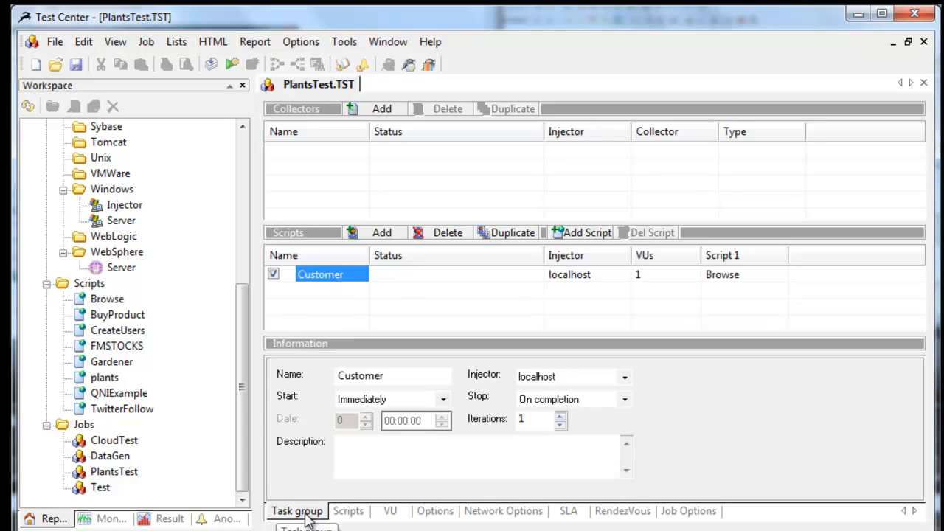
pyautogui.click(575, 399)
pyautogui.click(590, 424)
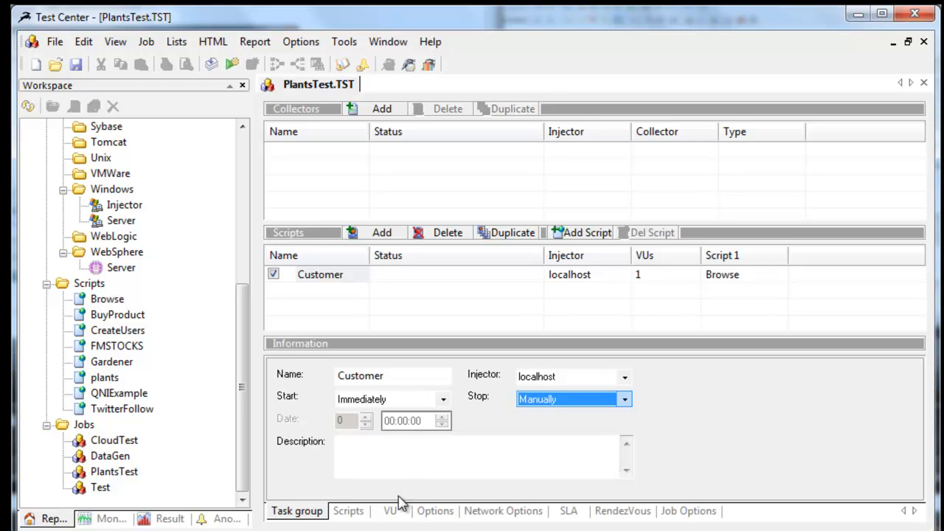
# Set the Browse script in the Customer group to terminate by iteration, with 6 iterations.
pyautogui.click(350, 511)
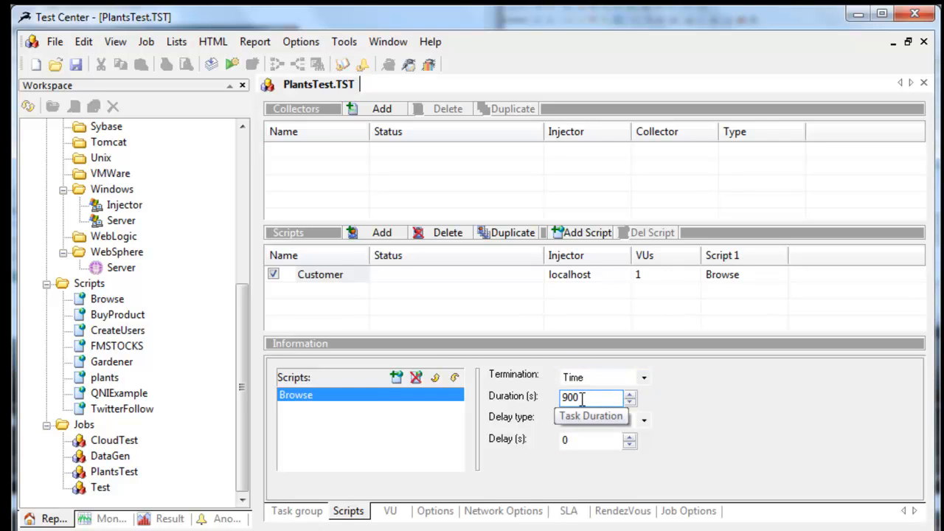
pyautogui.click(643, 378)
pyautogui.click(619, 391)
pyautogui.doubleClick(593, 399)
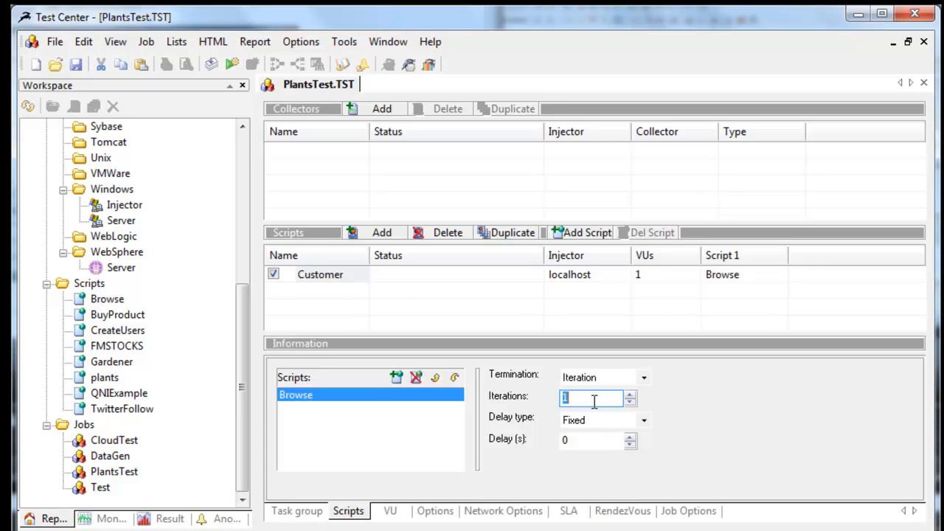
pyautogui.write('6')
# Set the Customer group's number of virtual users to 10.
pyautogui.click(397, 514)
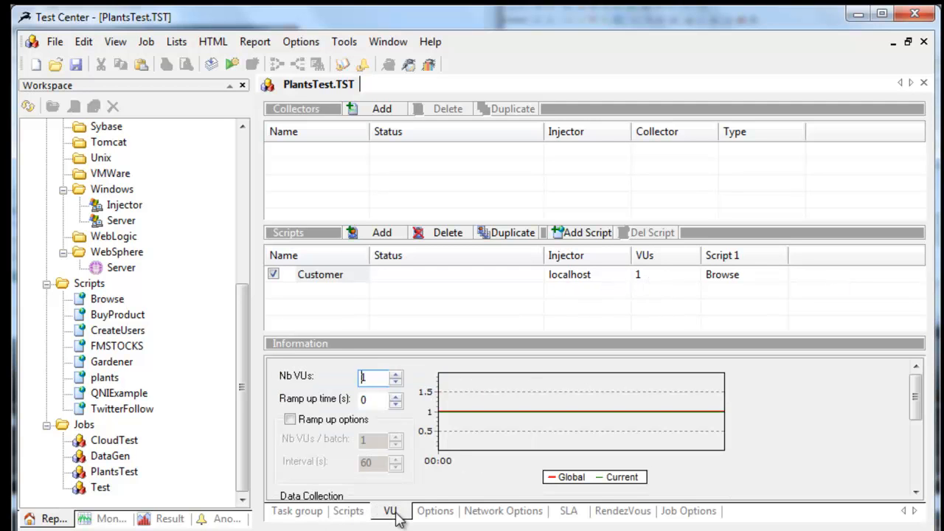
pyautogui.click(382, 376)
pyautogui.write('0')
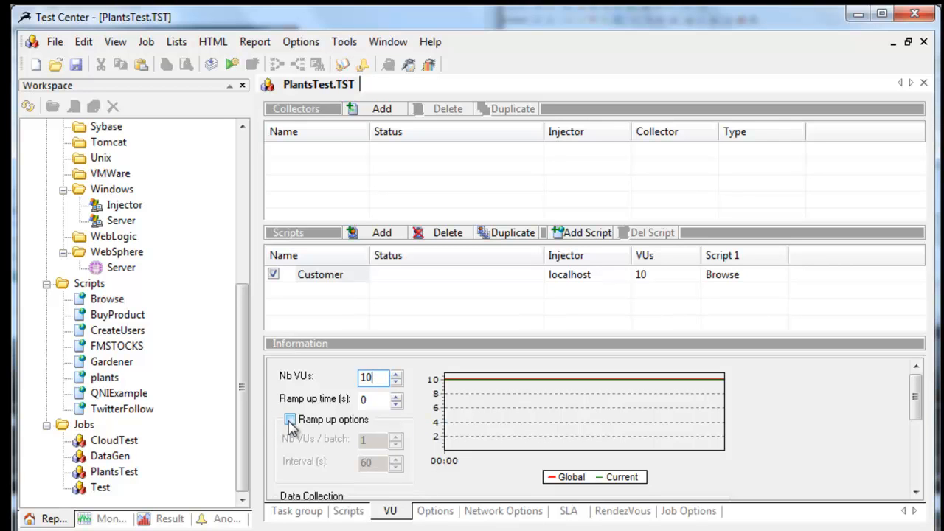
# Set the Customer group's think time to Poisson with a minimum of 1000 ms and maximum of 5000 ms, and preview the distribution.
pyautogui.click(435, 511)
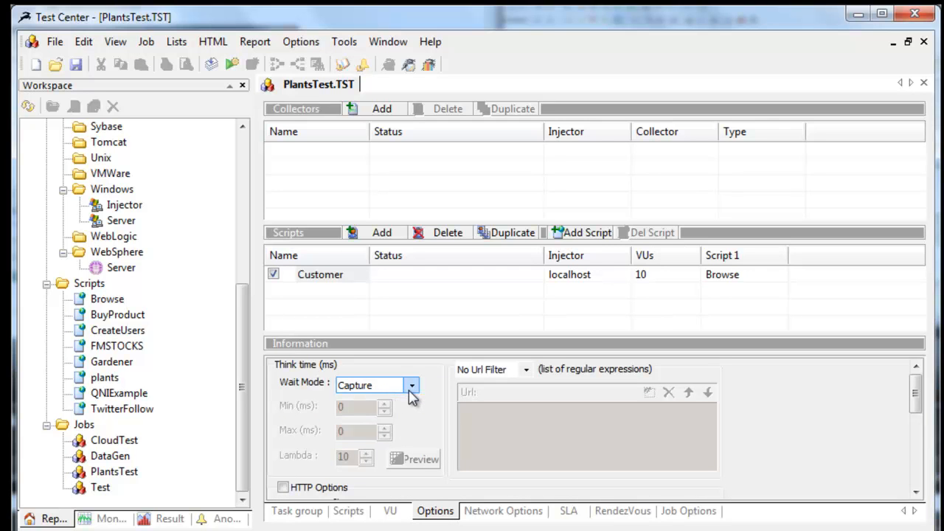
pyautogui.click(412, 391)
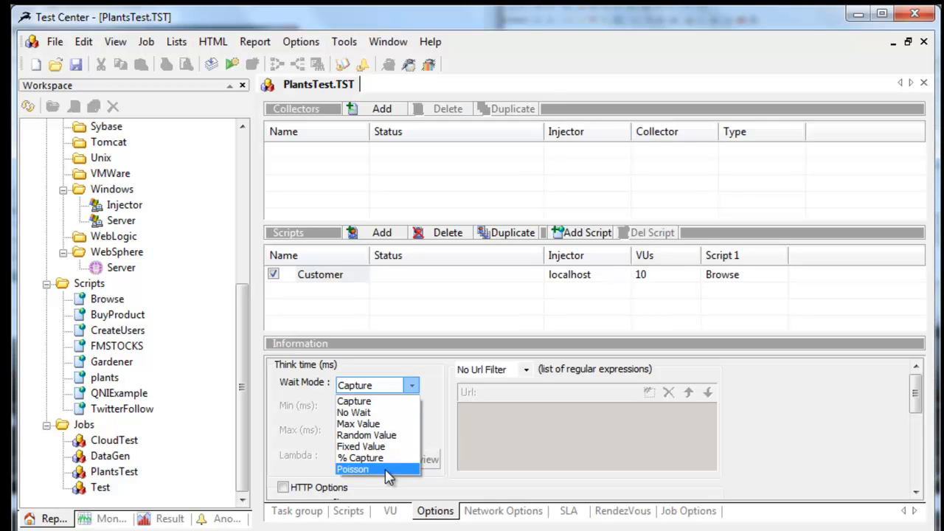
pyautogui.click(388, 470)
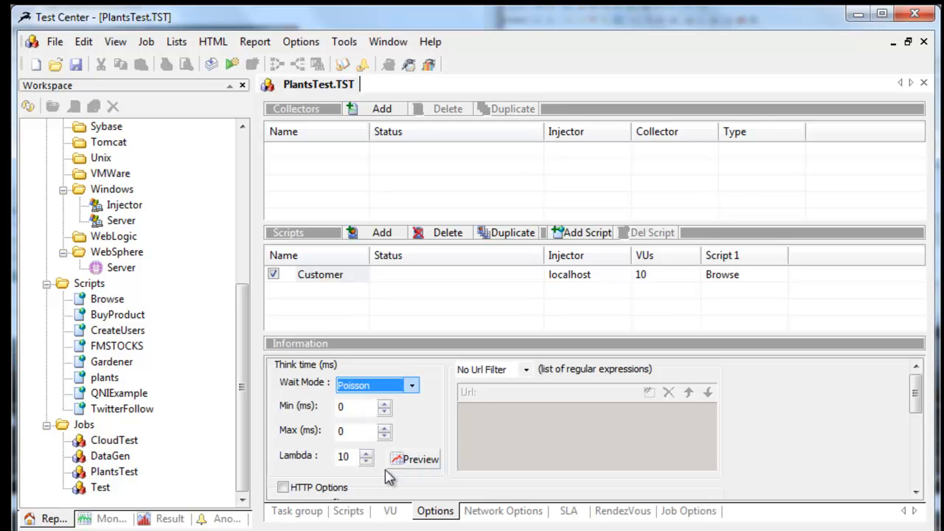
pyautogui.doubleClick(361, 415)
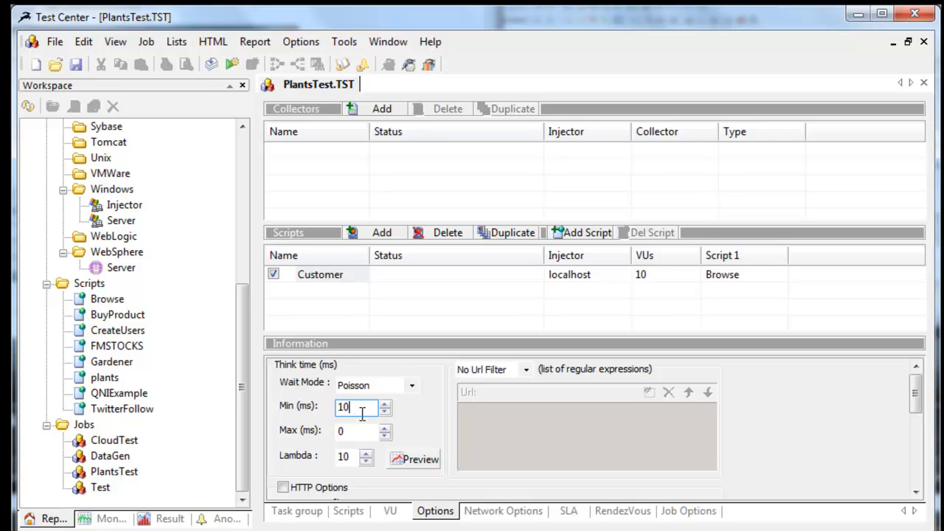
pyautogui.press('Tab')
pyautogui.click(414, 460)
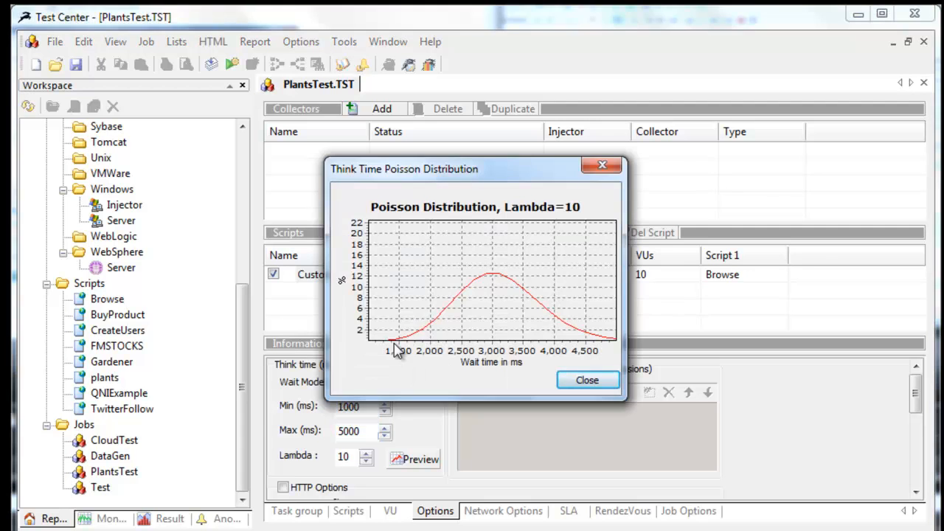
pyautogui.click(586, 381)
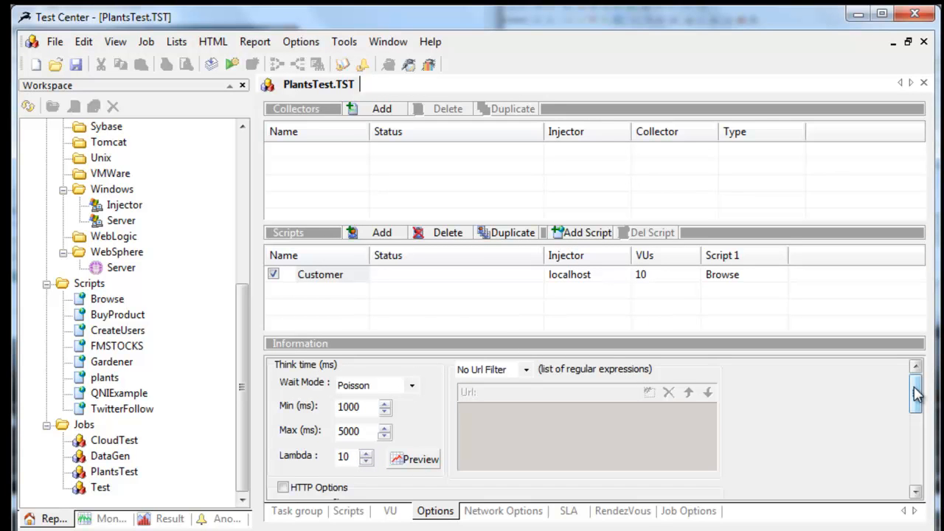
# Start the PlantsTest job, saving its modifications.
pyautogui.moveTo(914, 395); pyautogui.dragTo(914, 422)
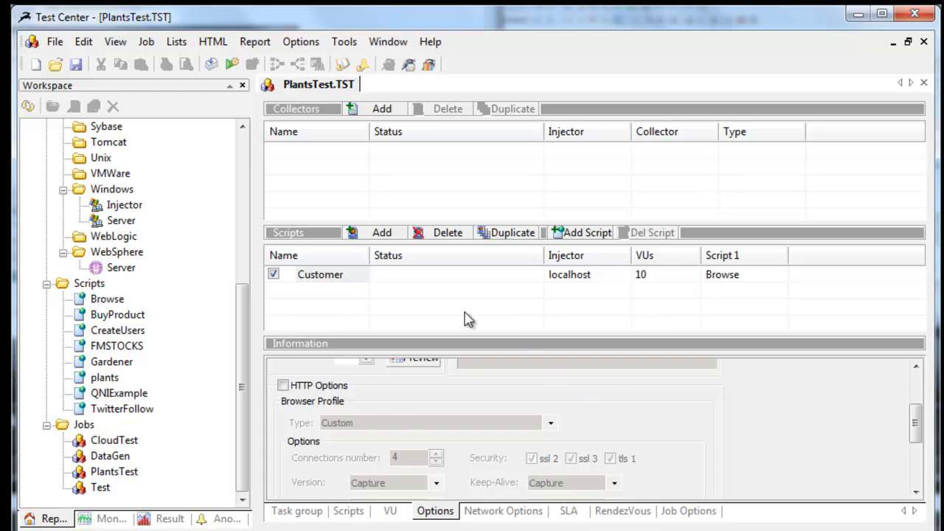
pyautogui.click(337, 280)
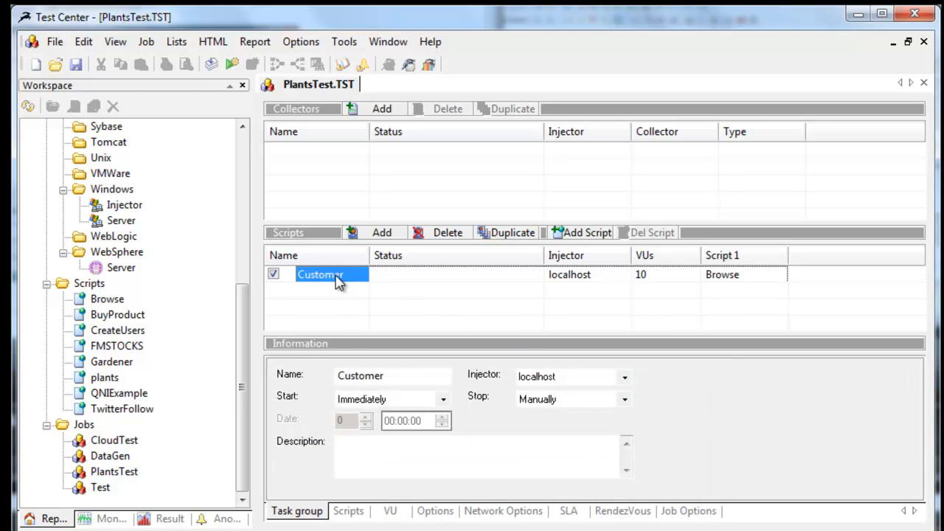
pyautogui.click(233, 66)
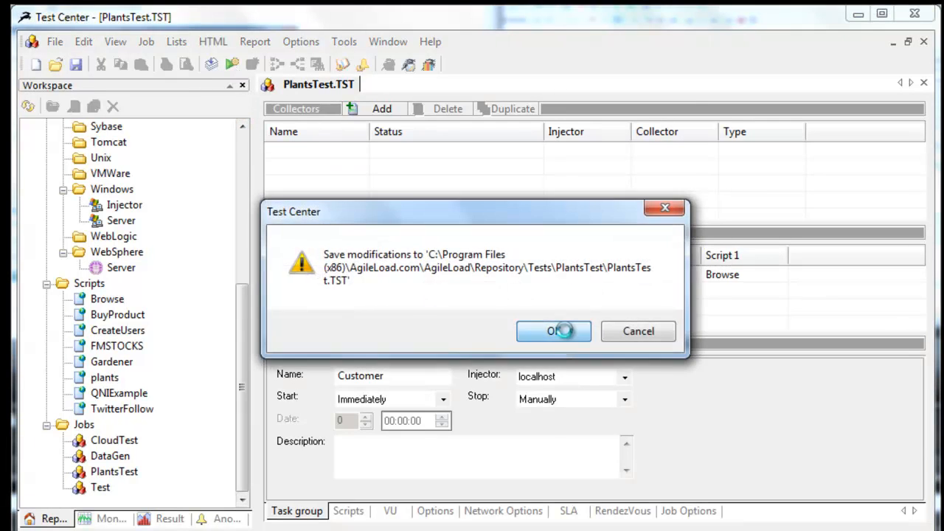
pyautogui.click(553, 332)
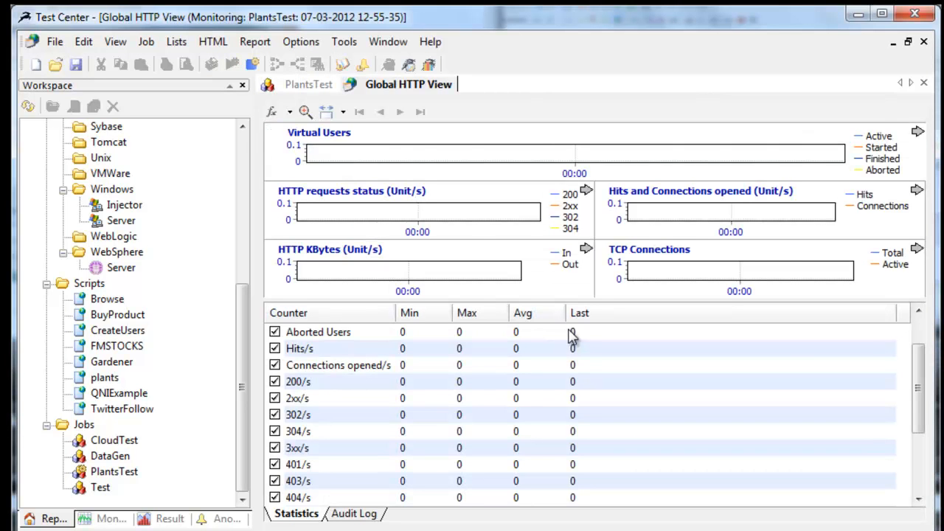
# Enlarge the charts in the Global HTTP View and examine the virtual users, request status and hits graphs.
pyautogui.moveTo(582, 300); pyautogui.dragTo(588, 424)
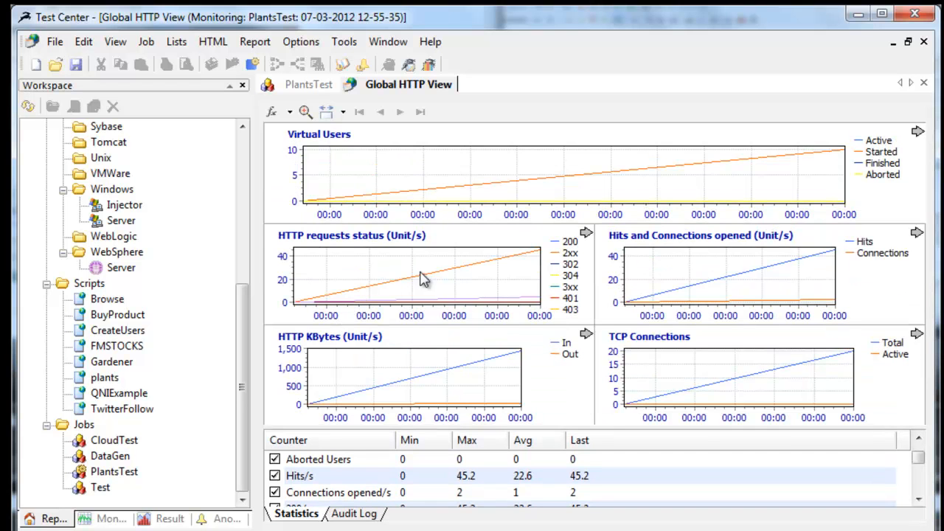
pyautogui.moveTo(855, 154)
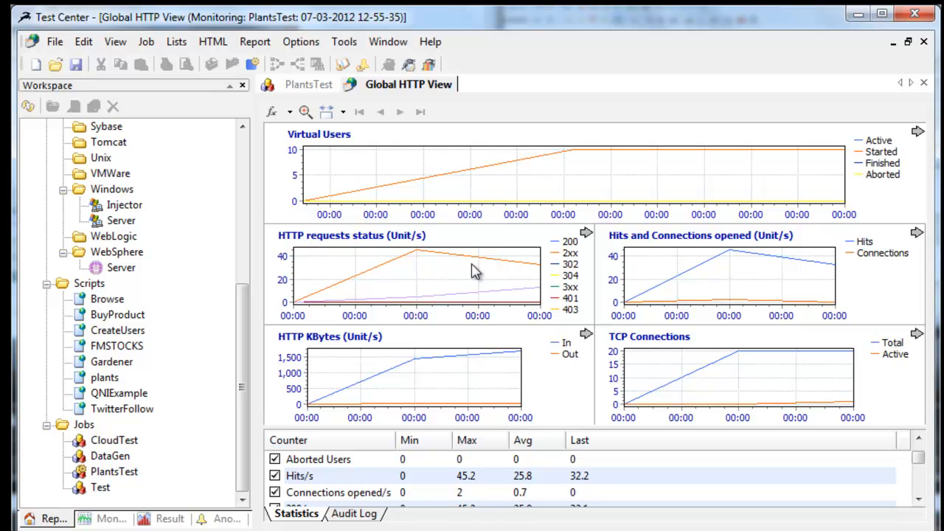
pyautogui.moveTo(558, 258)
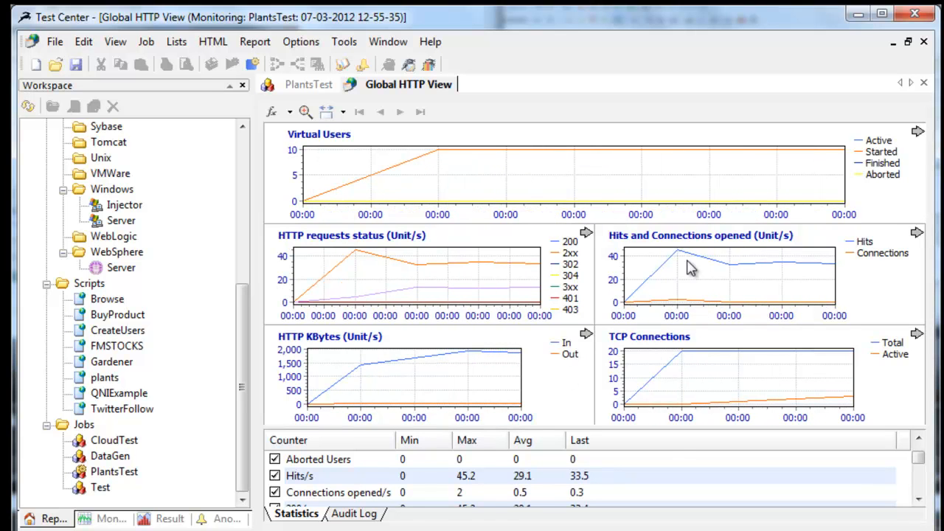
# Open the Page Timers Values / Time graph for all timers in the running PlantsTest monitor and enlarge its series list.
pyautogui.click(103, 519)
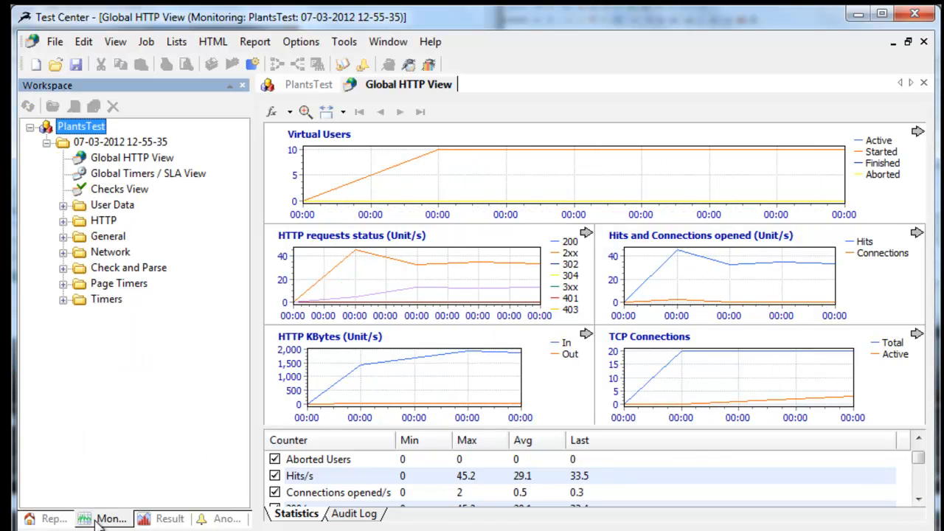
pyautogui.click(64, 284)
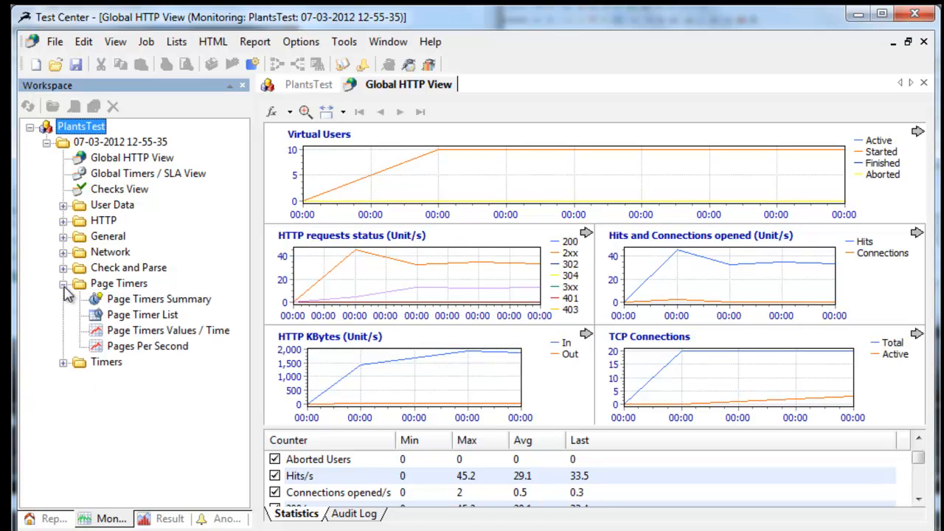
pyautogui.click(101, 333)
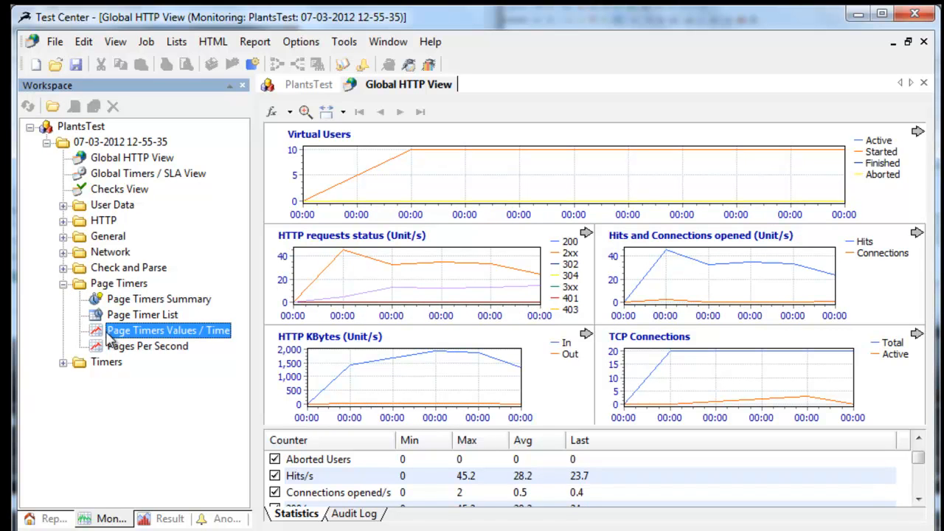
pyautogui.doubleClick(99, 332)
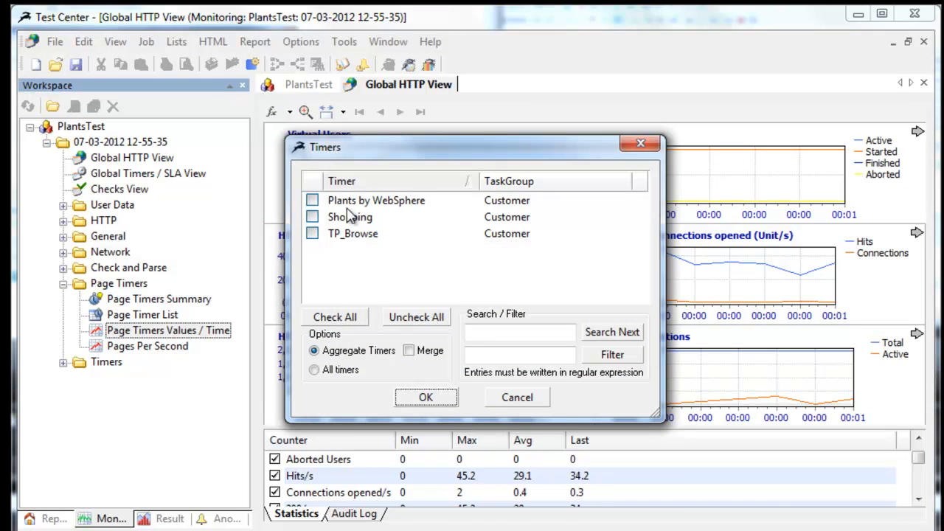
pyautogui.click(330, 322)
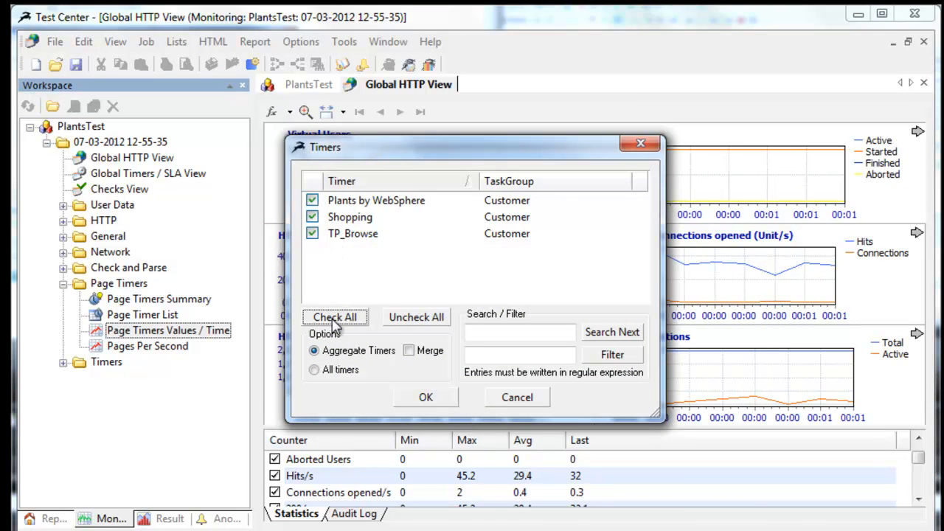
pyautogui.click(425, 397)
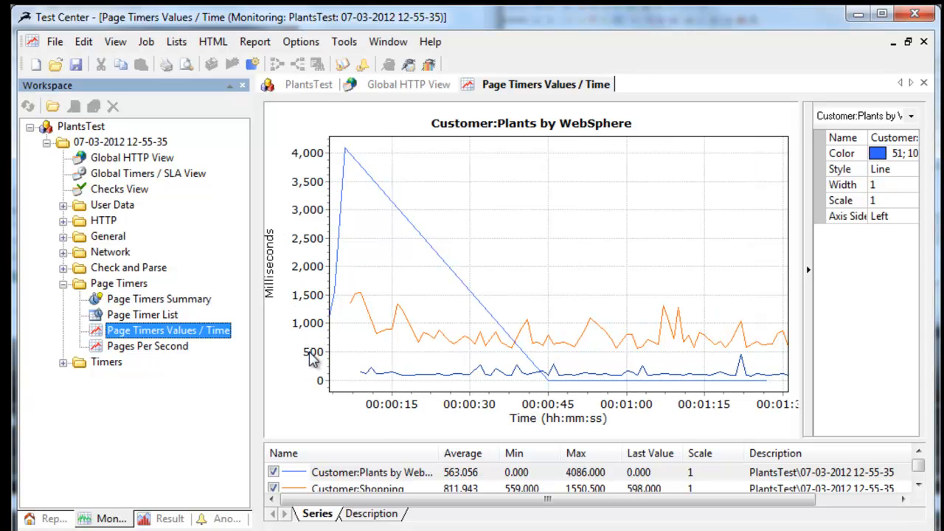
pyautogui.moveTo(377, 440); pyautogui.dragTo(369, 419)
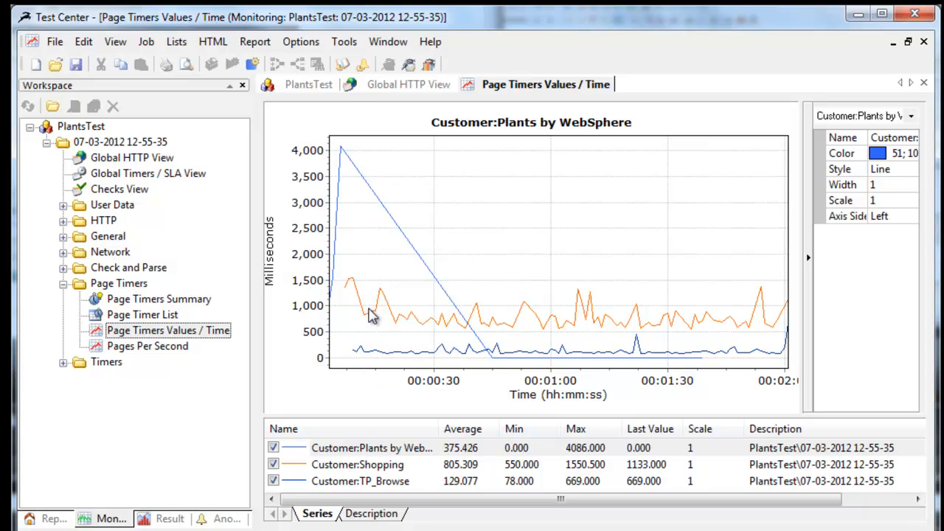
pyautogui.moveTo(635, 318)
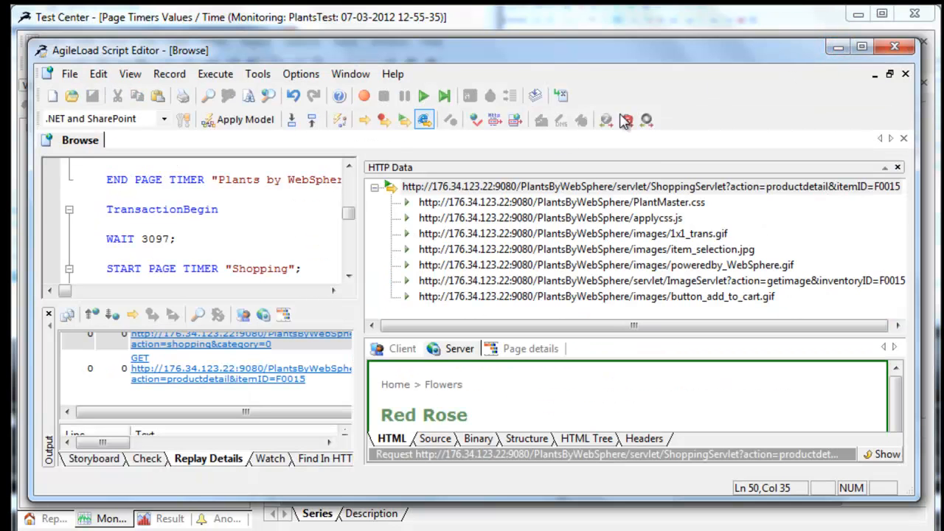
# Execute the product detail request inside the TP_Browse page timer of the Browse script in AgileLoad Script Editor.
pyautogui.moveTo(350, 216); pyautogui.dragTo(352, 238)
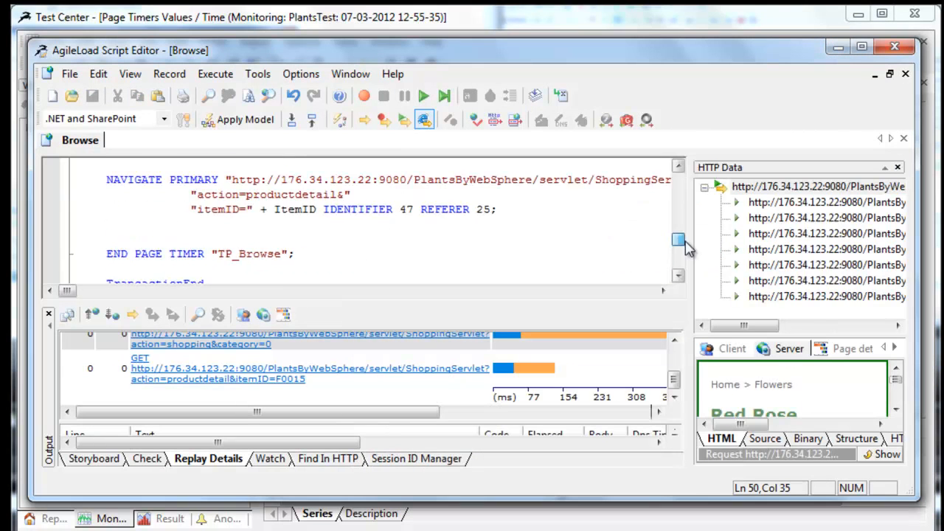
pyautogui.scroll(1, 686, 247)
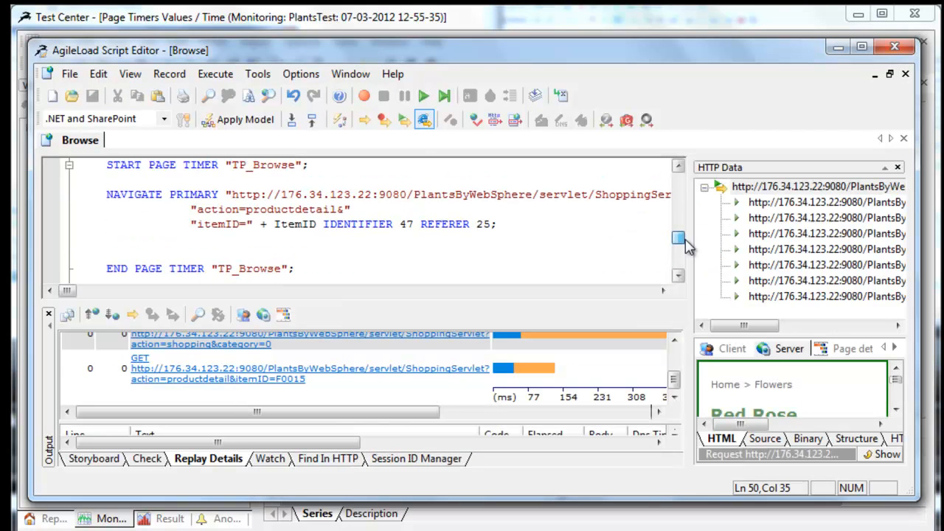
pyautogui.click(191, 269)
pyautogui.click(208, 166)
pyautogui.click(102, 194)
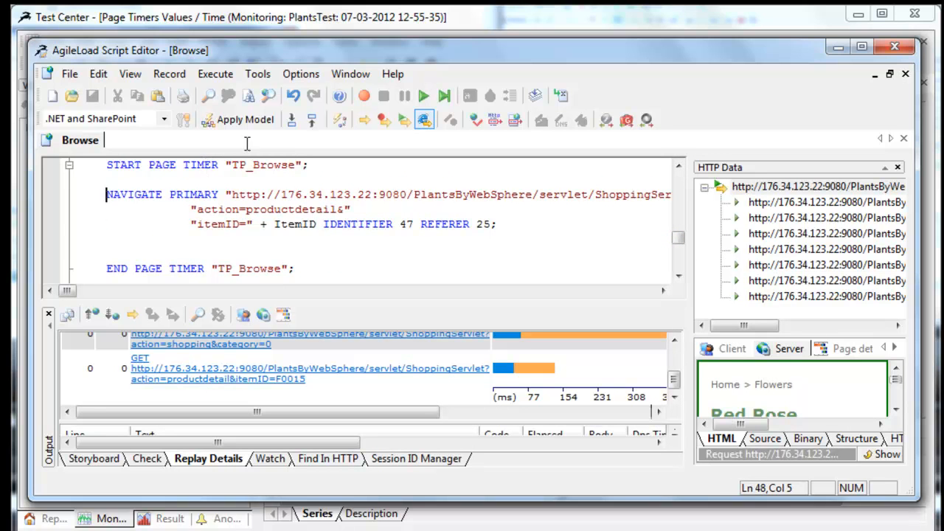
pyautogui.click(384, 120)
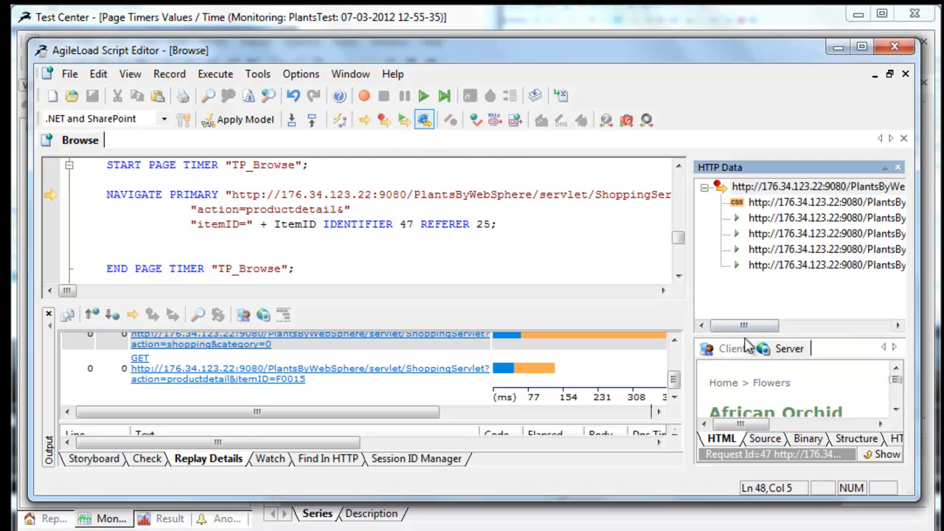
# Enlarge the server response preview to examine the returned product page, and return to Test Center.
pyautogui.moveTo(748, 336); pyautogui.dragTo(751, 253)
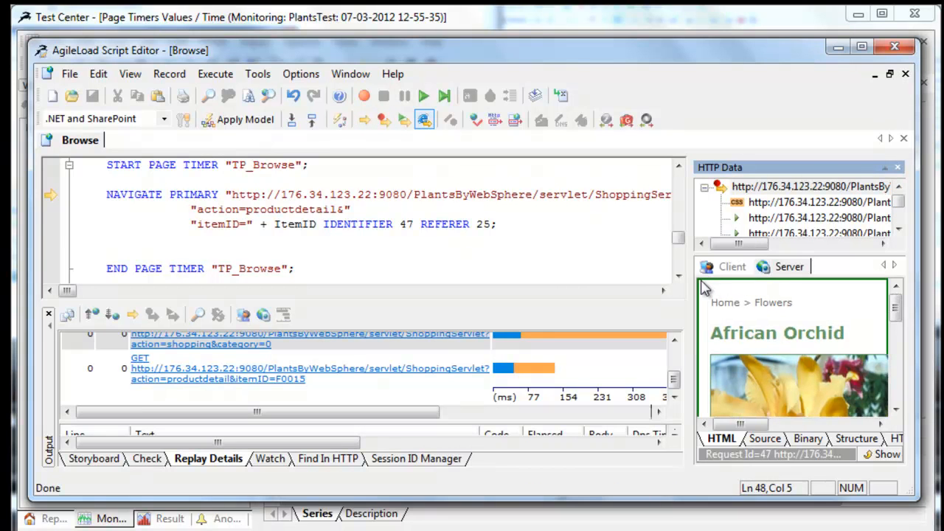
pyautogui.moveTo(690, 280); pyautogui.dragTo(611, 276)
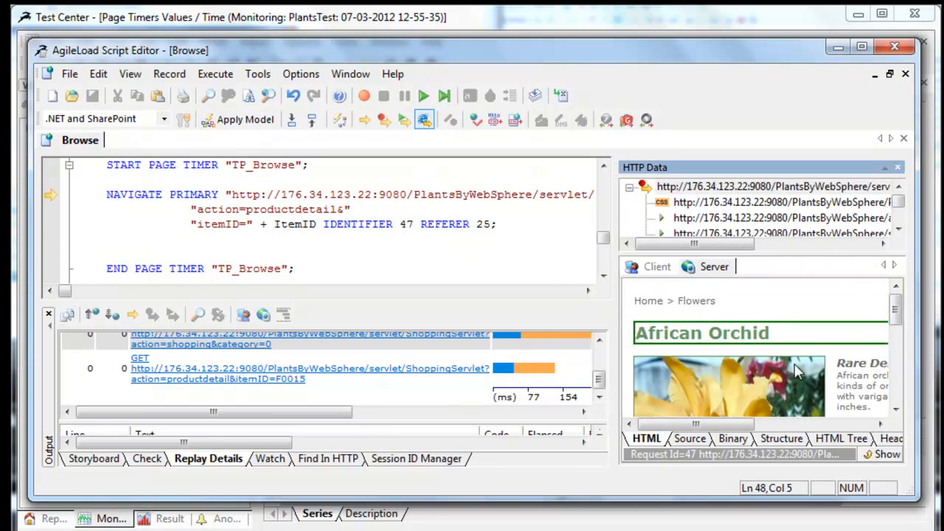
pyautogui.click(839, 49)
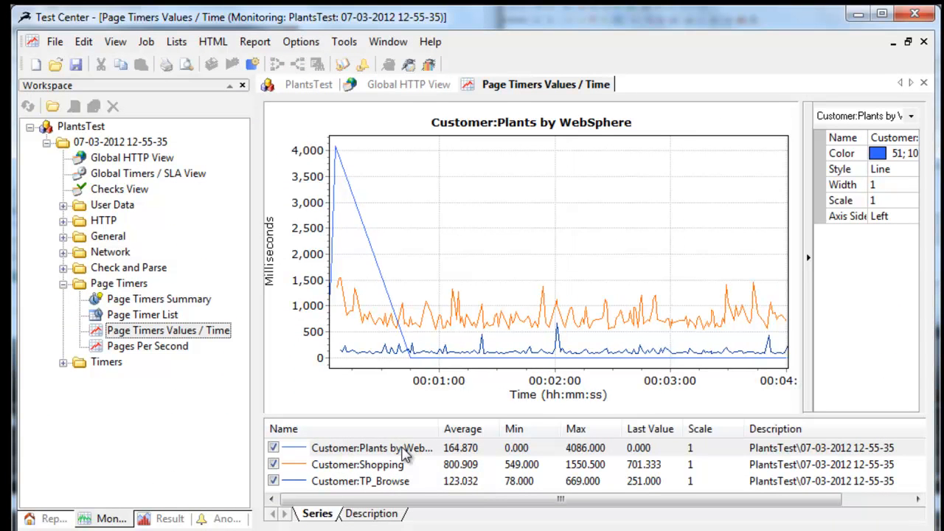
# Overlay the HTTP Active Users / Time counter on the page timers graph, and stop the running PlantsTest job.
pyautogui.click(63, 221)
pyautogui.moveTo(94, 253); pyautogui.dragTo(466, 223)
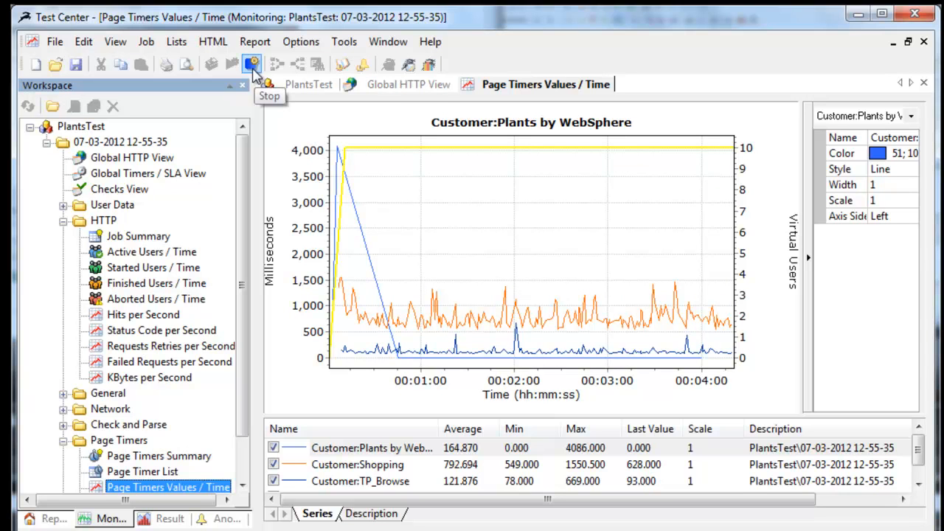
pyautogui.click(252, 66)
pyautogui.click(491, 324)
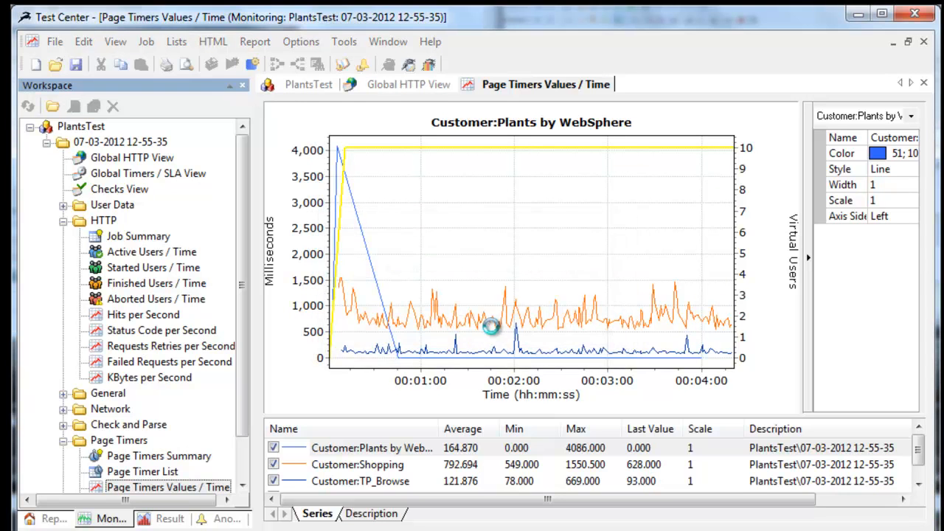